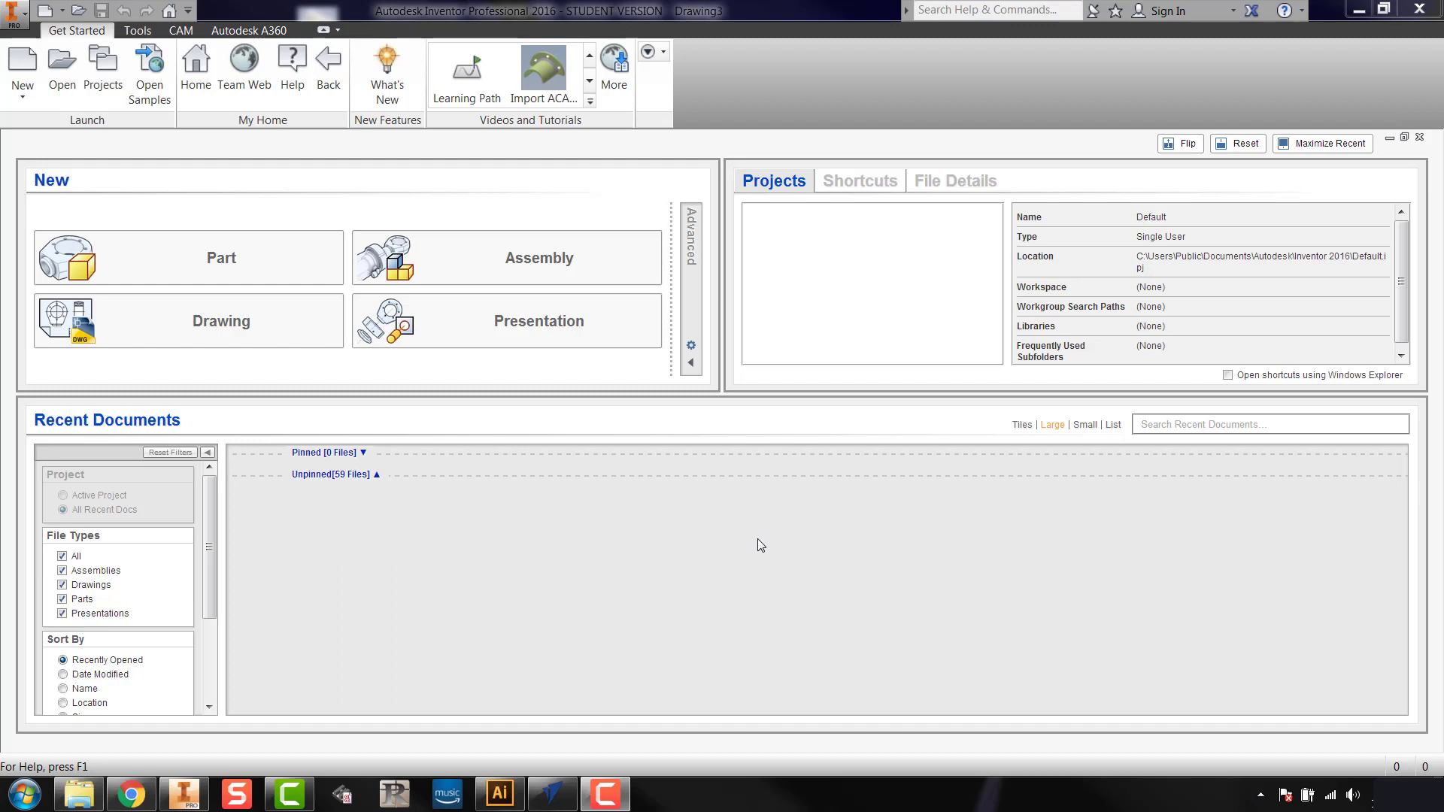
- Create a new drawing from BCHS Engineering Technology Drawing Template.idw, skipping all unresolved linked files
{"action": "left_click", "coordinate": [28, 66]}
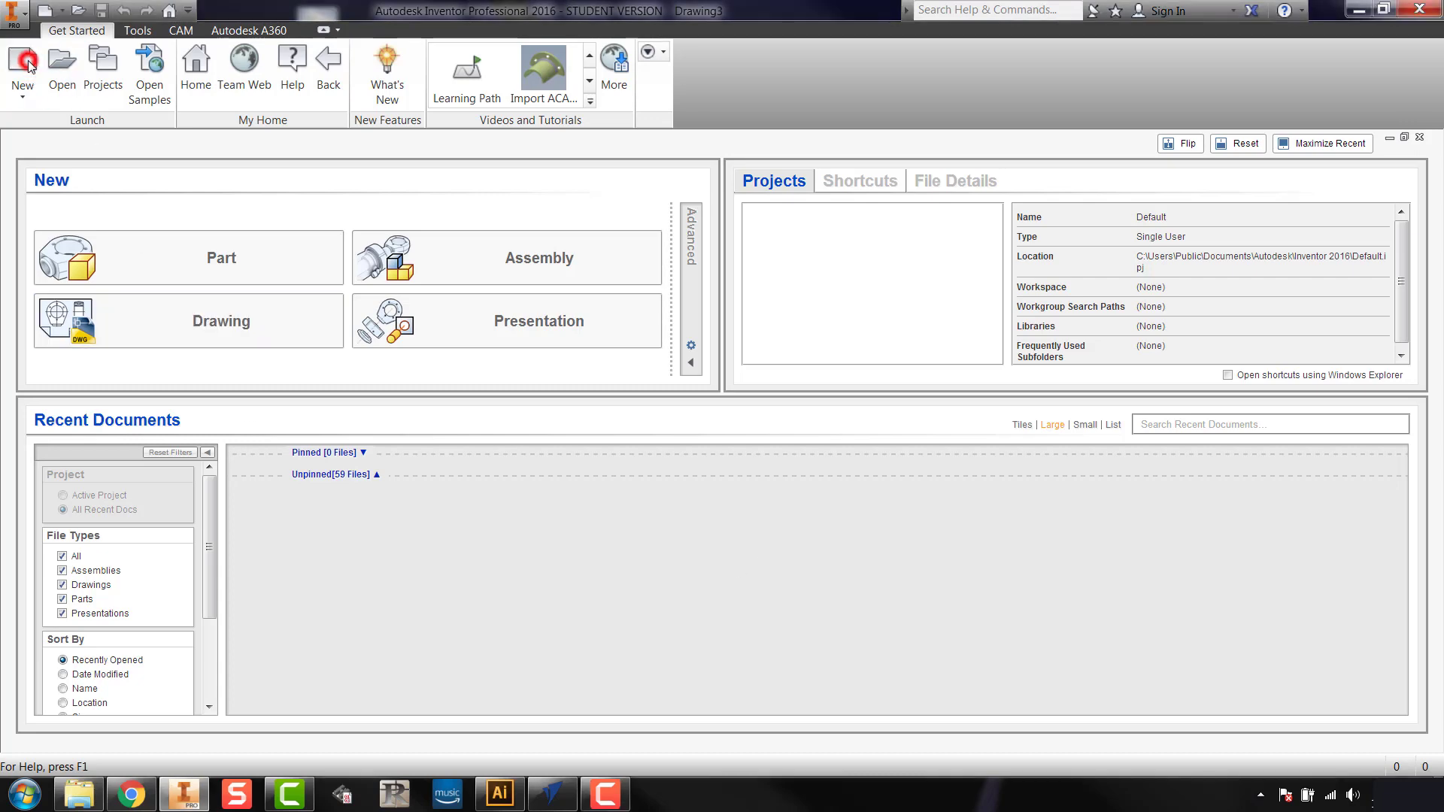
{"action": "left_click_drag", "start_coordinate": [710, 146], "coordinate": [668, 161]}
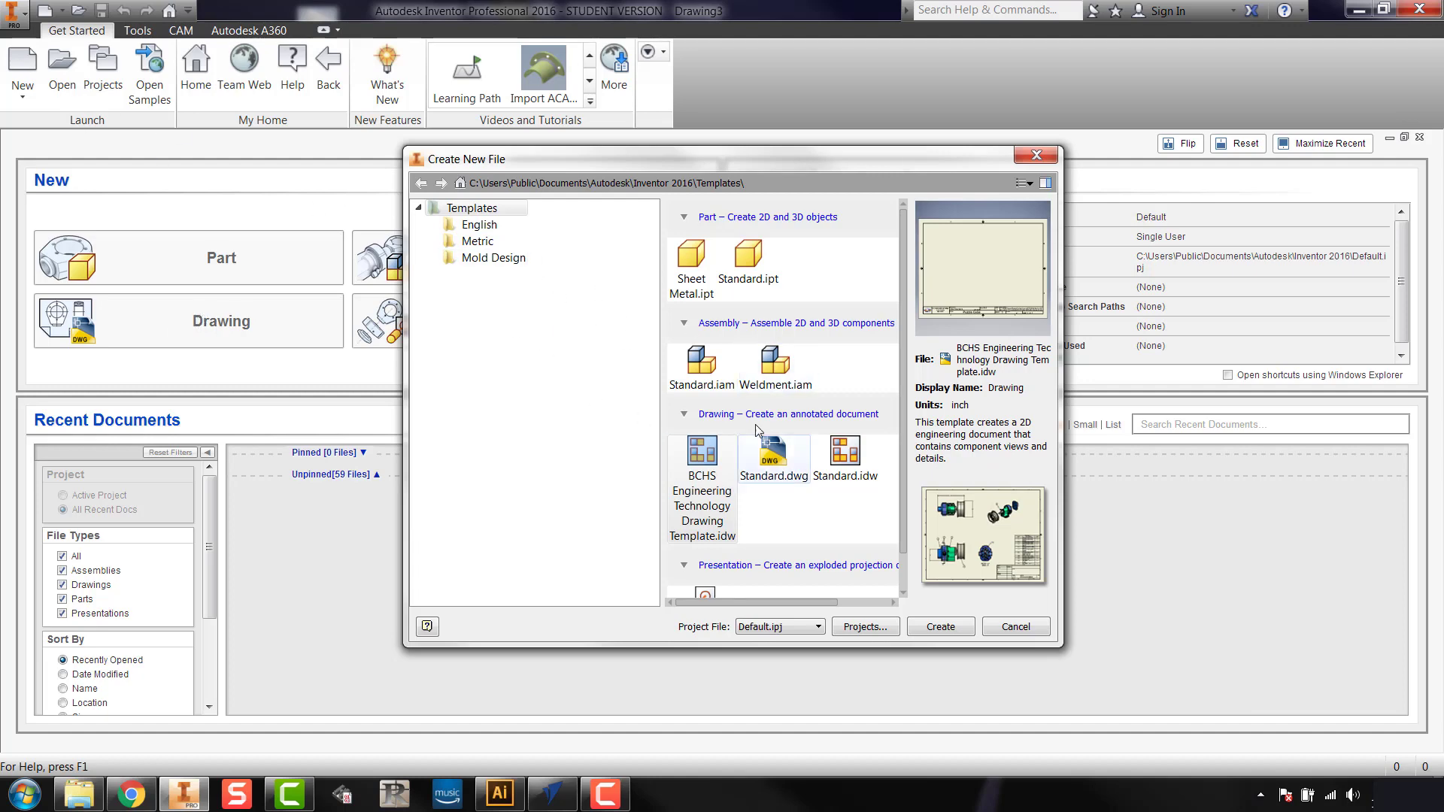
{"action": "left_click", "coordinate": [496, 227]}
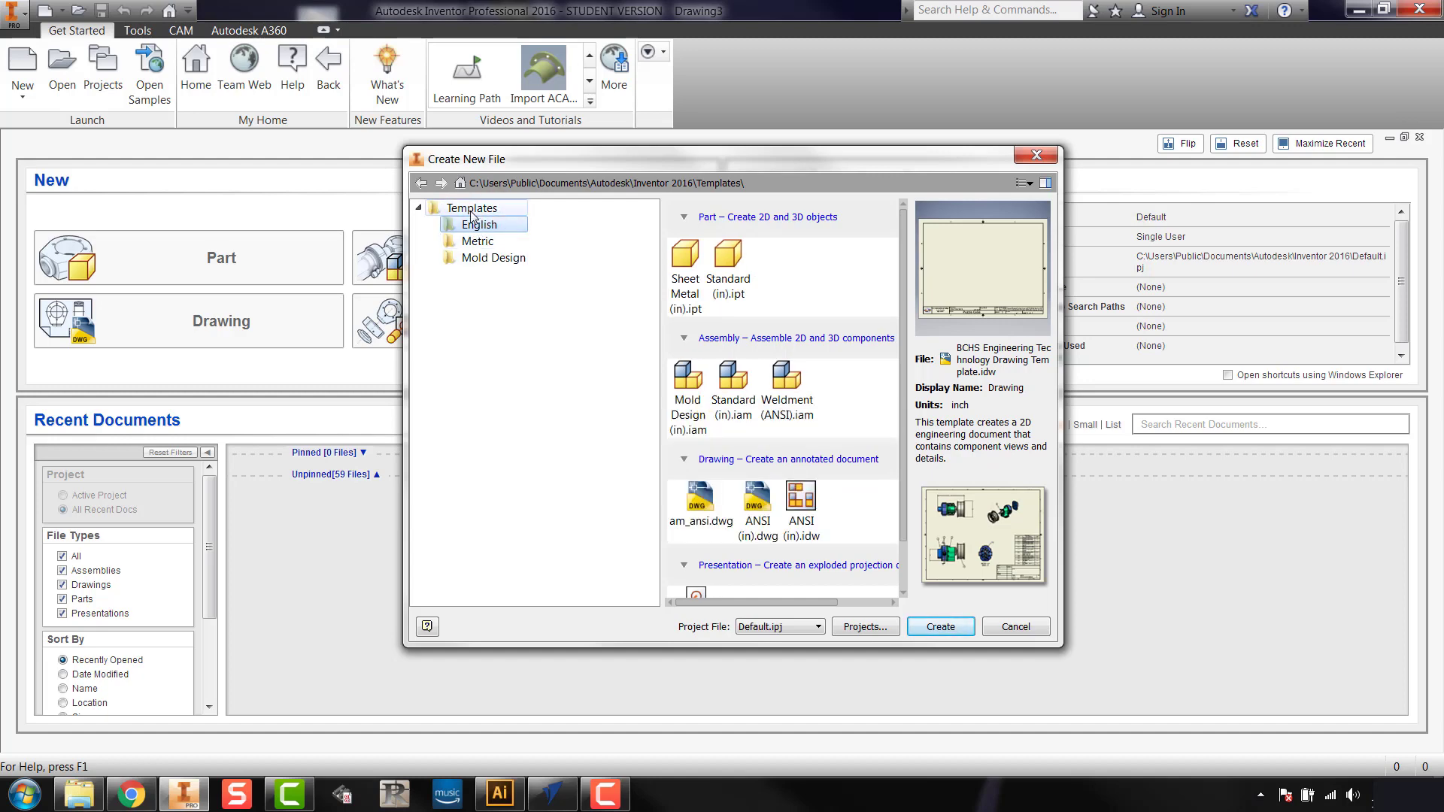
{"action": "left_click", "coordinate": [474, 212]}
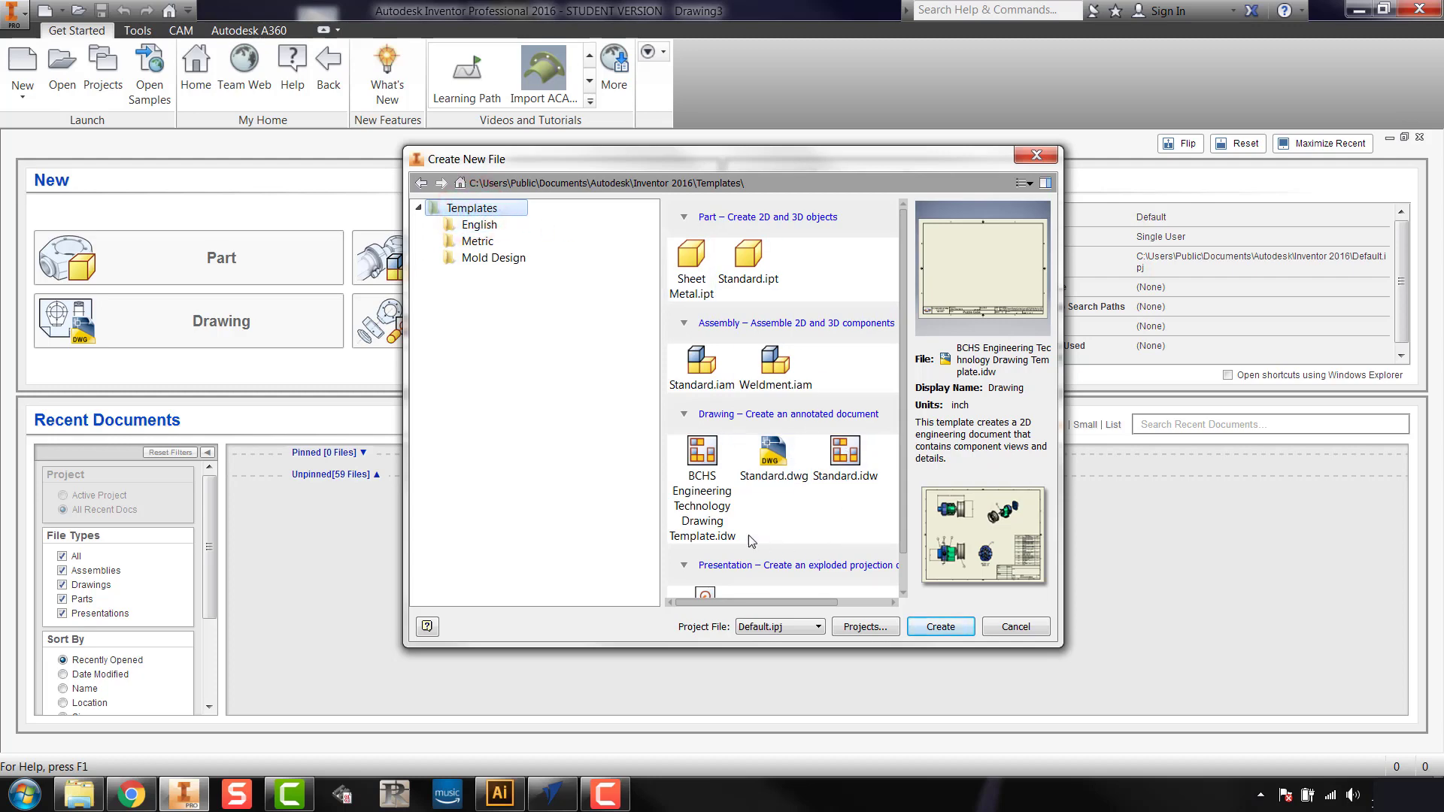
{"action": "left_click", "coordinate": [707, 482]}
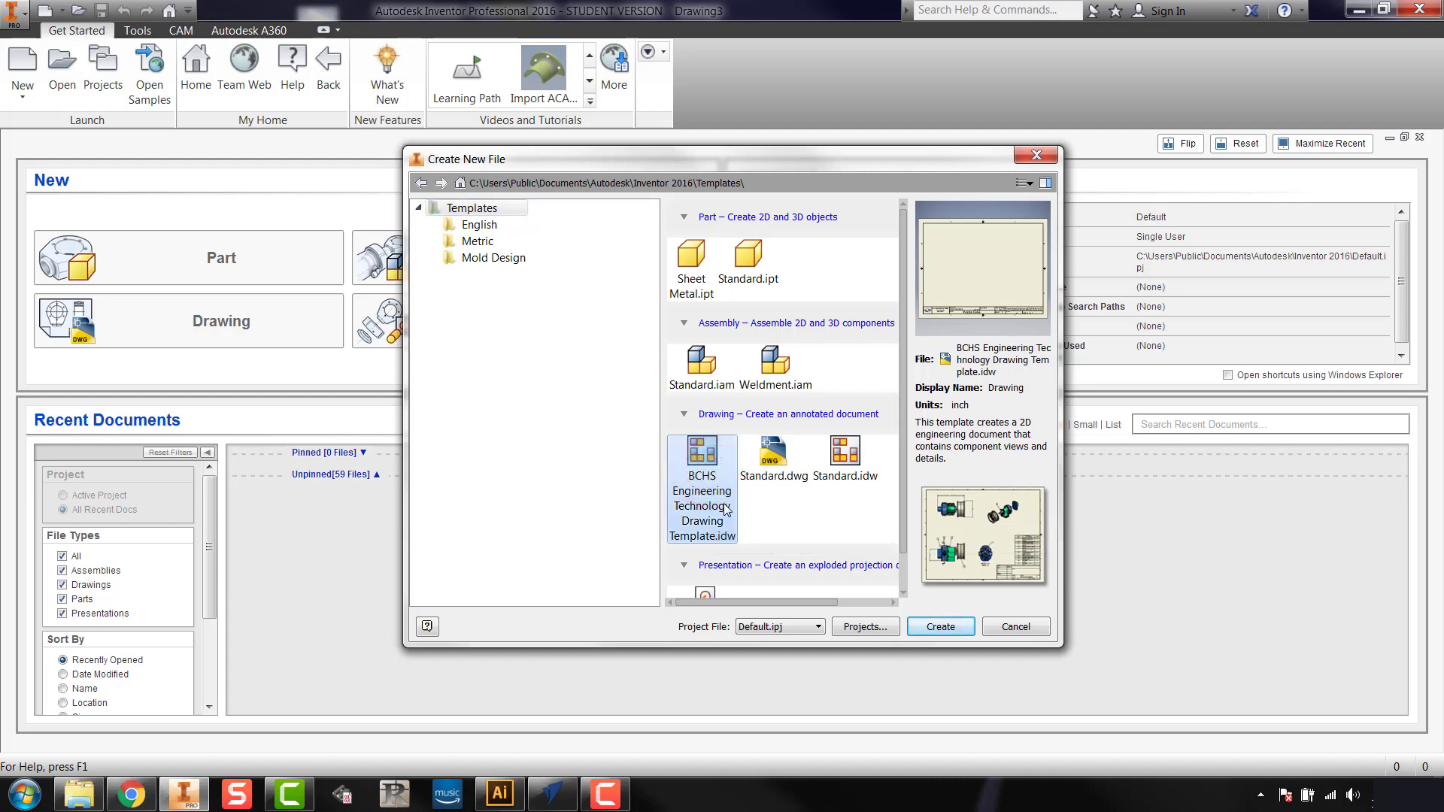
{"action": "left_click", "coordinate": [941, 629]}
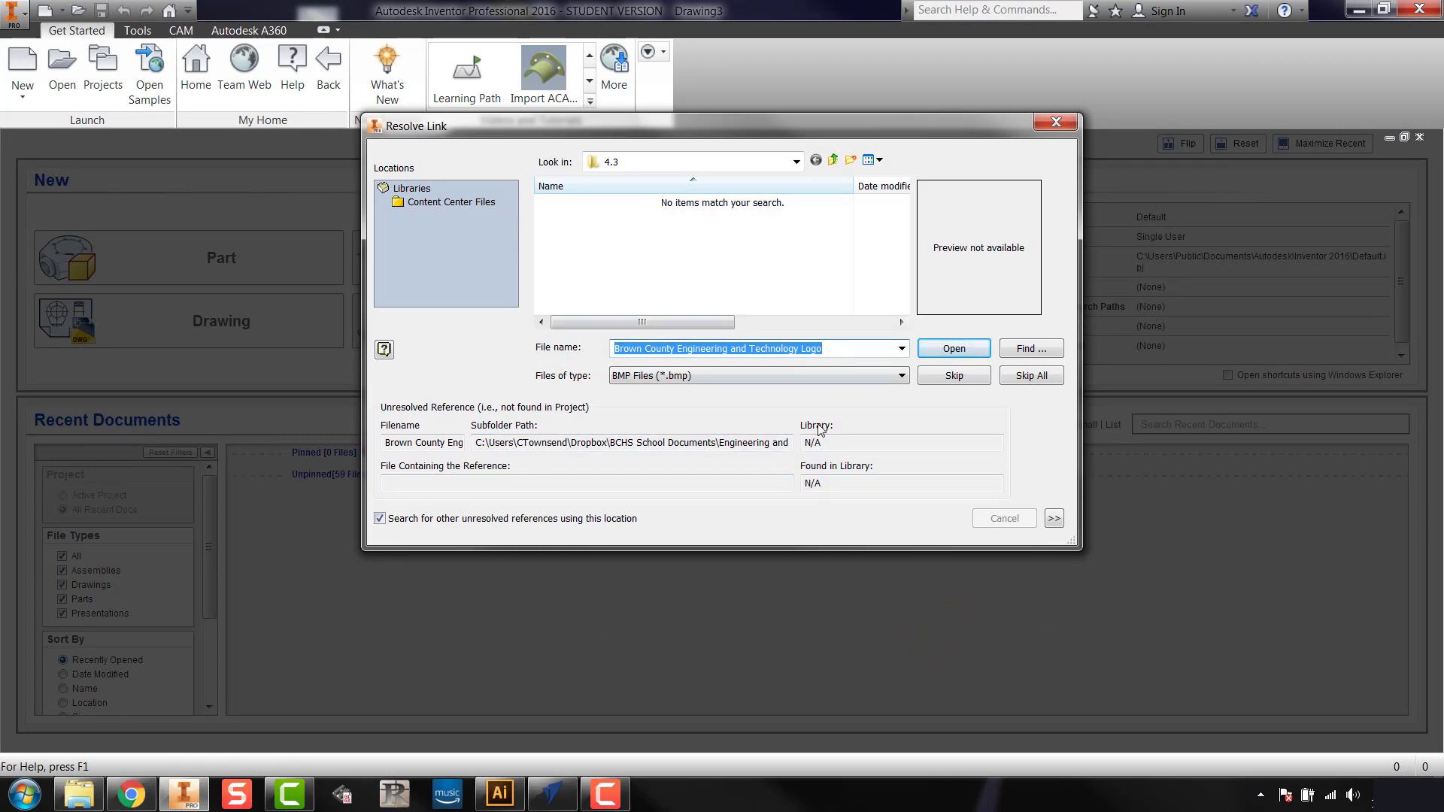
{"action": "left_click", "coordinate": [1041, 378]}
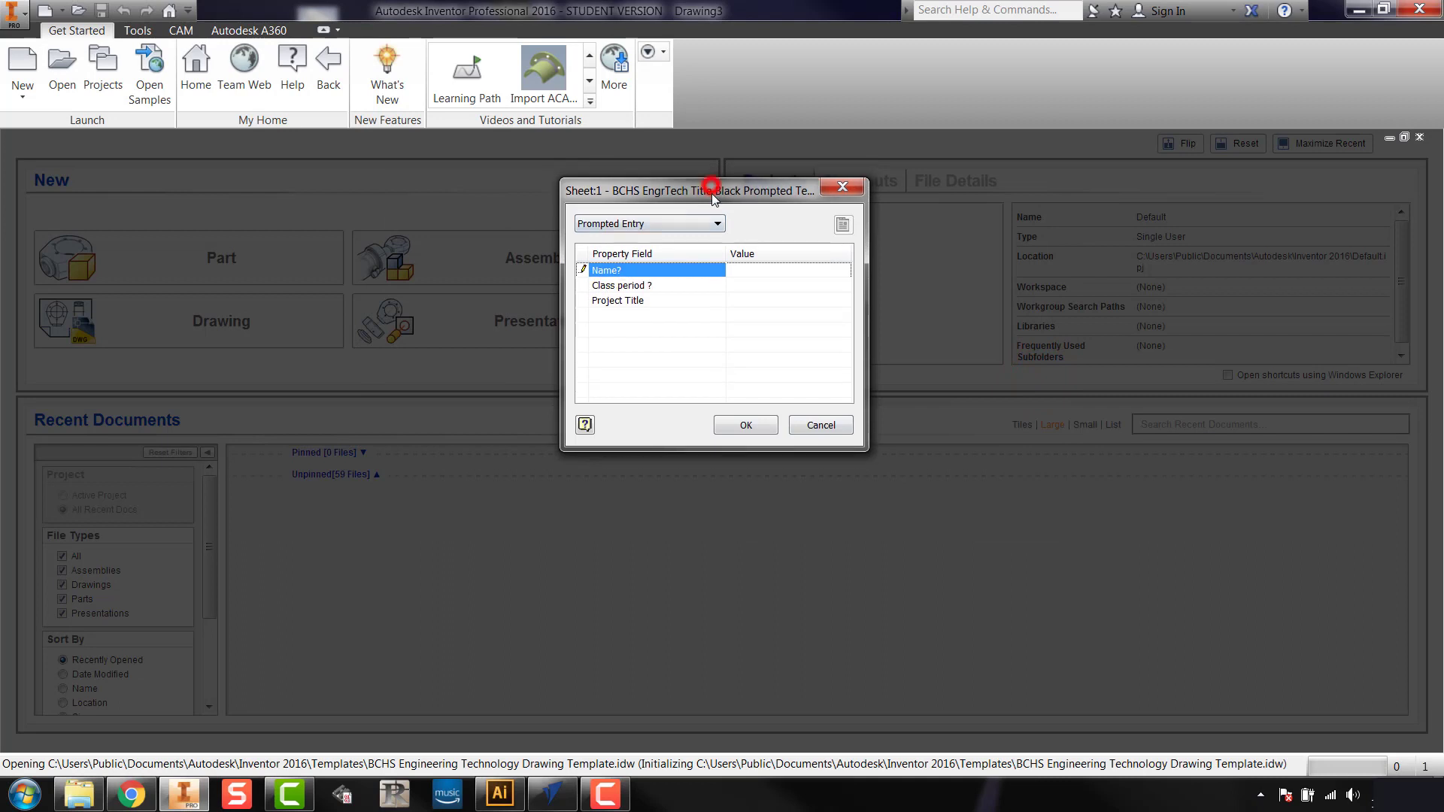
- Fill in the title block with the drafter's name, class period 3 and project title "4.3 - Part 1", accepting the style library definitions
{"action": "left_click_drag", "start_coordinate": [710, 185], "coordinate": [716, 201]}
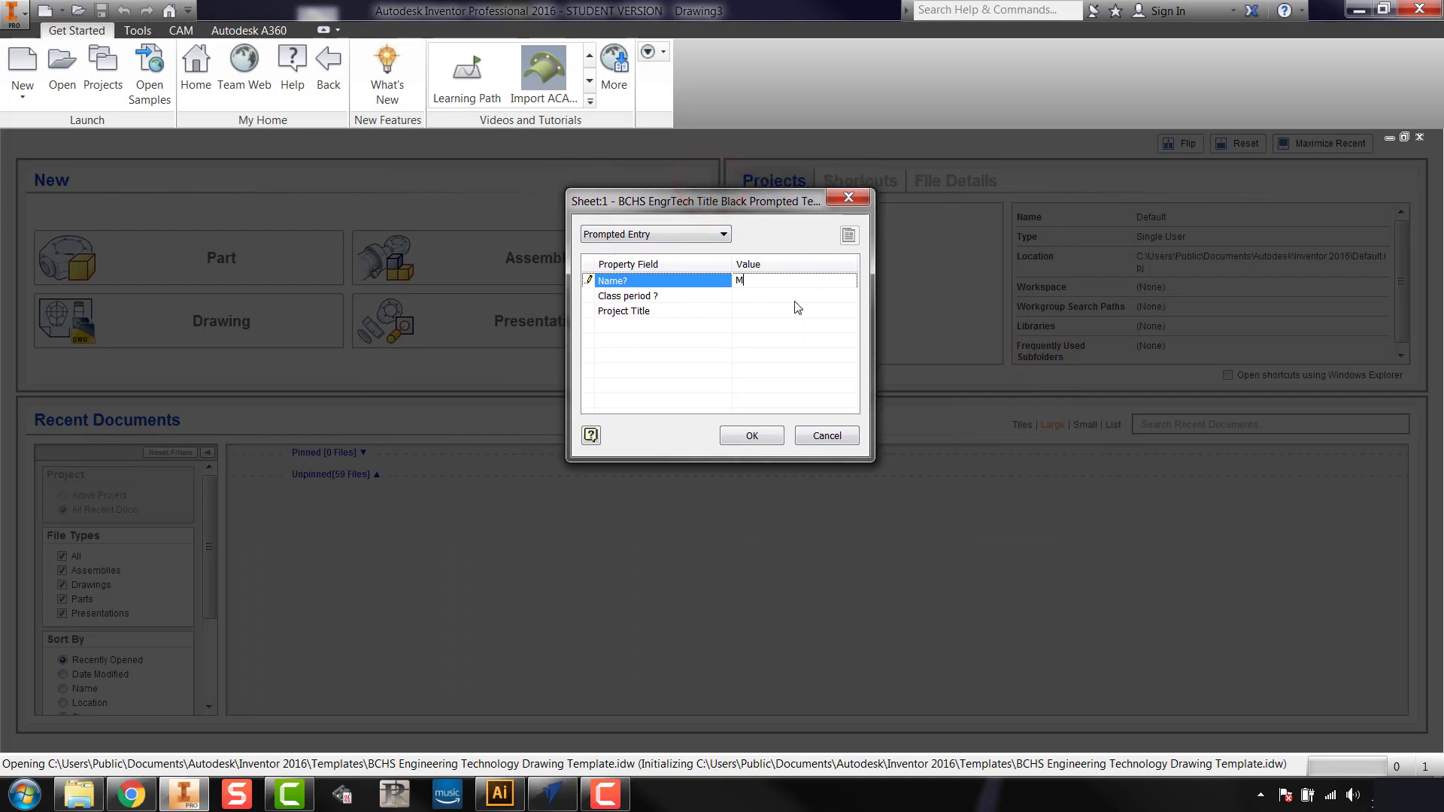
{"action": "type", "text": "Mr. Townsend"}
{"action": "left_click", "coordinate": [786, 299]}
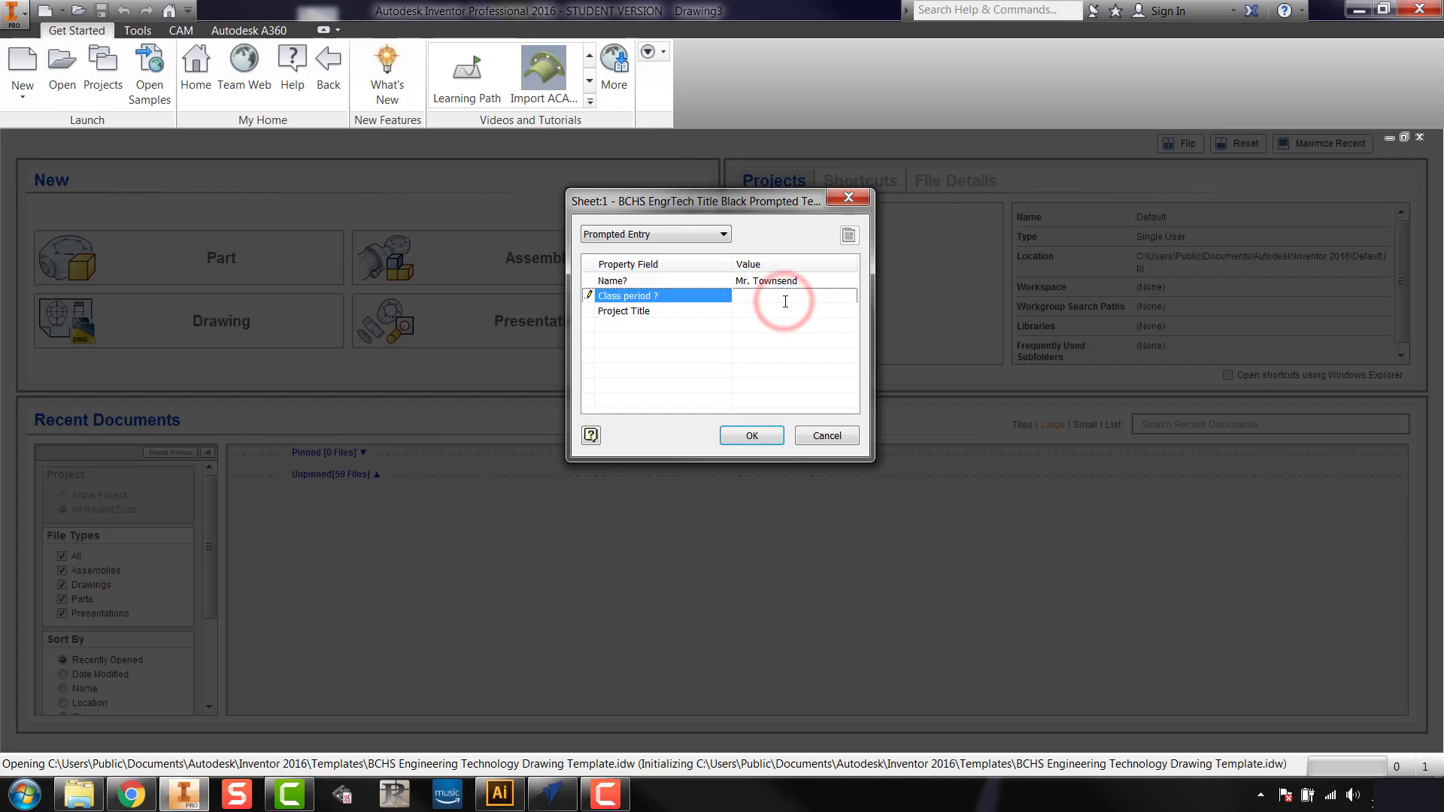
{"action": "type", "text": "3"}
{"action": "left_click", "coordinate": [745, 313]}
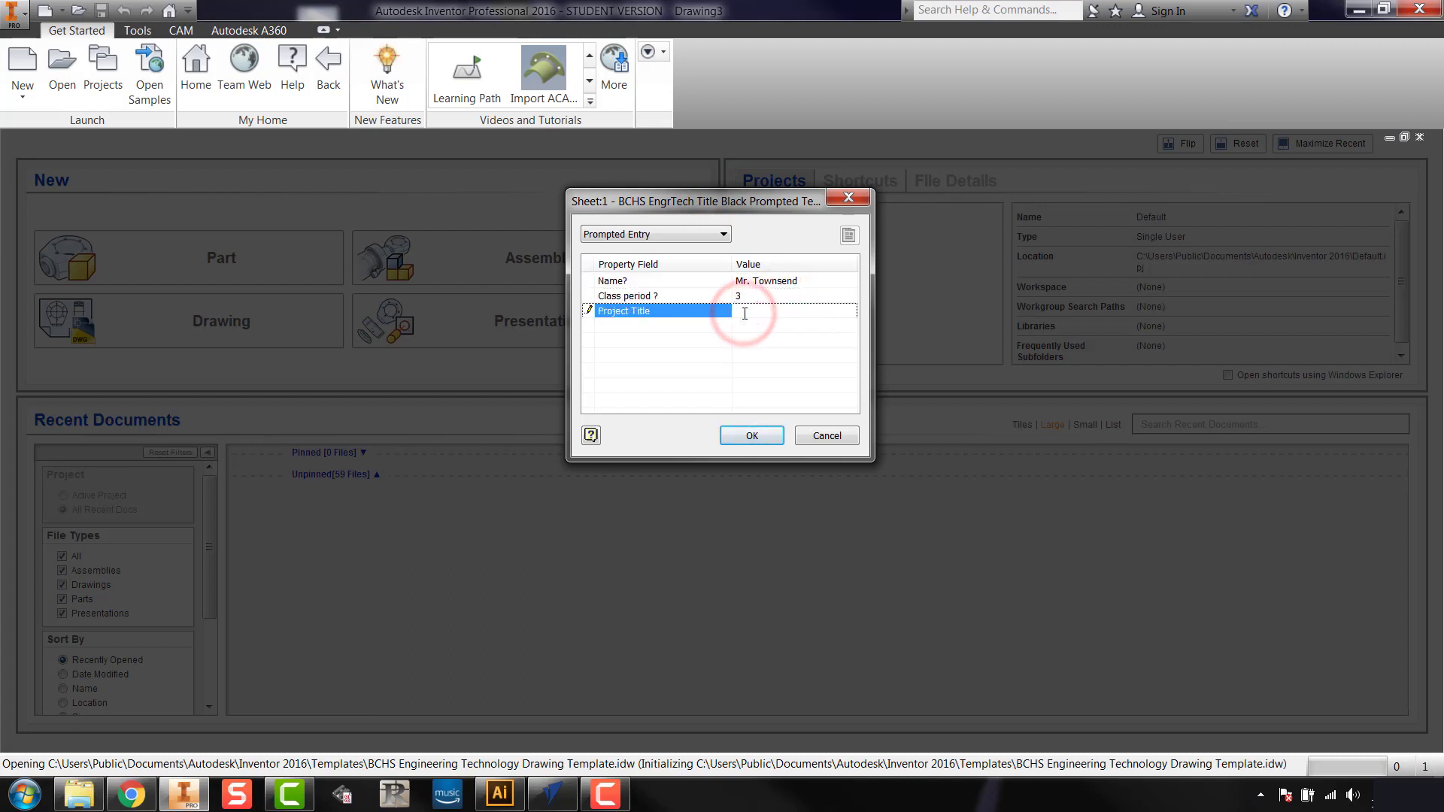
{"action": "type", "text": "4.3 - Part 1"}
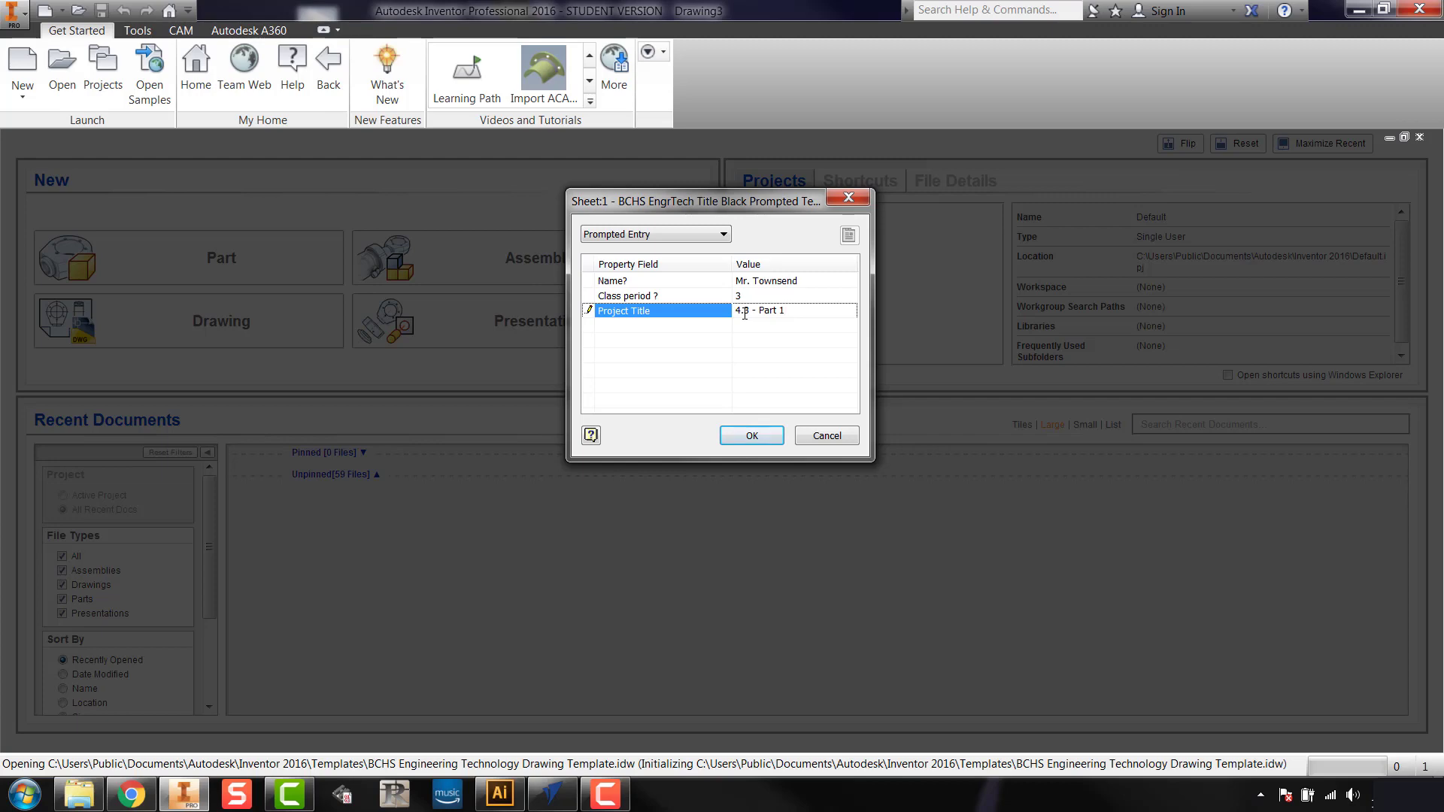
{"action": "left_click", "coordinate": [752, 436]}
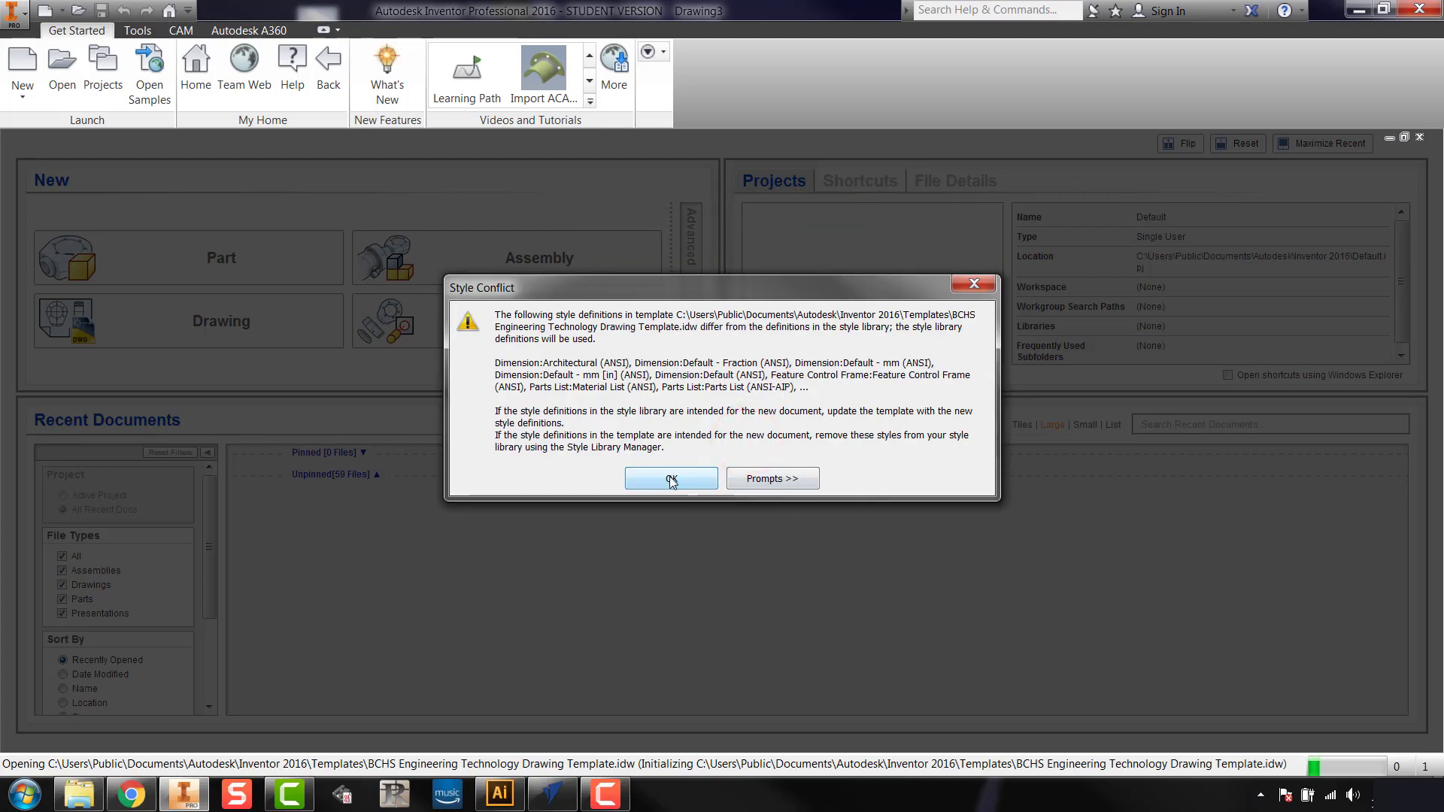
{"action": "left_click", "coordinate": [672, 482]}
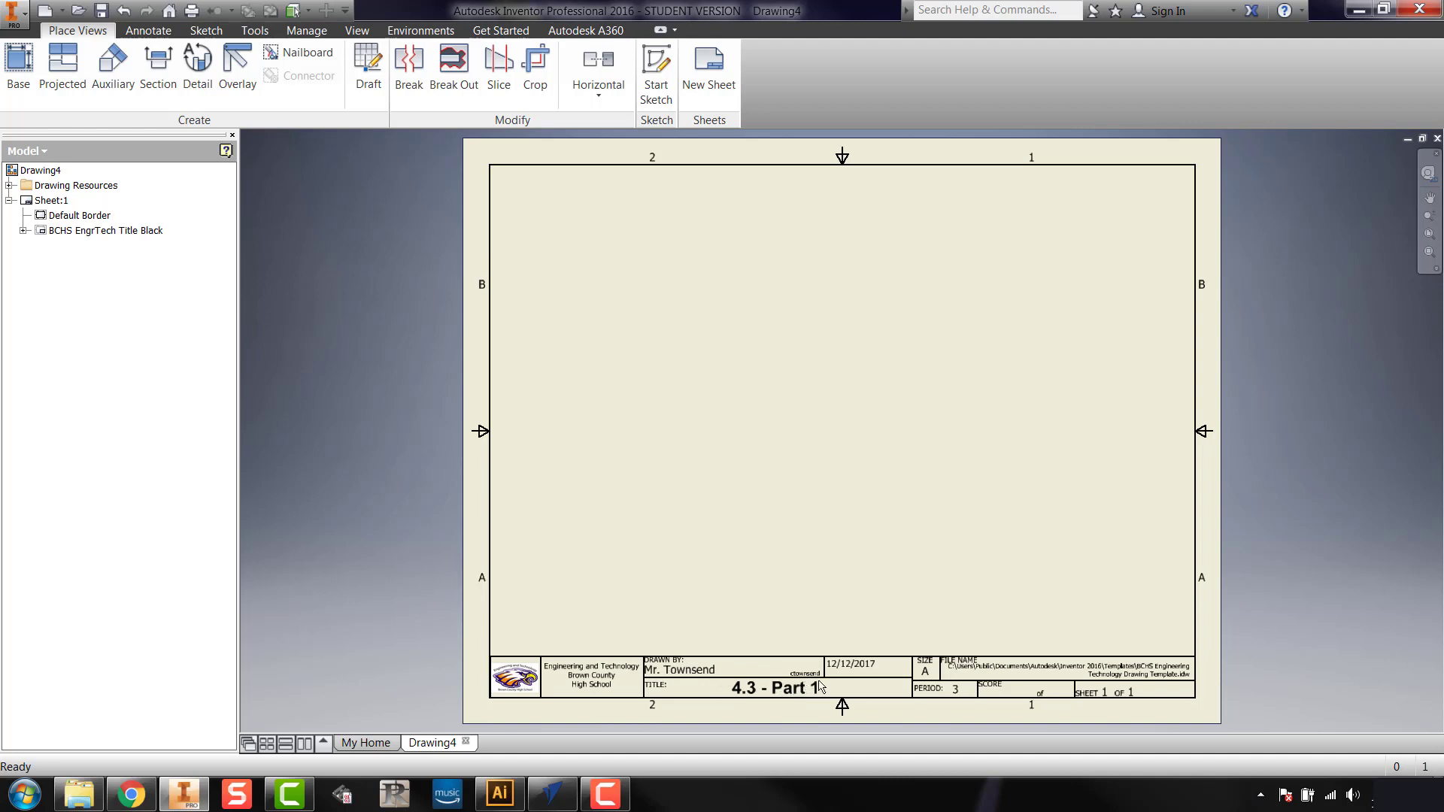
- Review the title block's editable property fields through its Field Text entry
{"action": "left_click", "coordinate": [23, 231]}
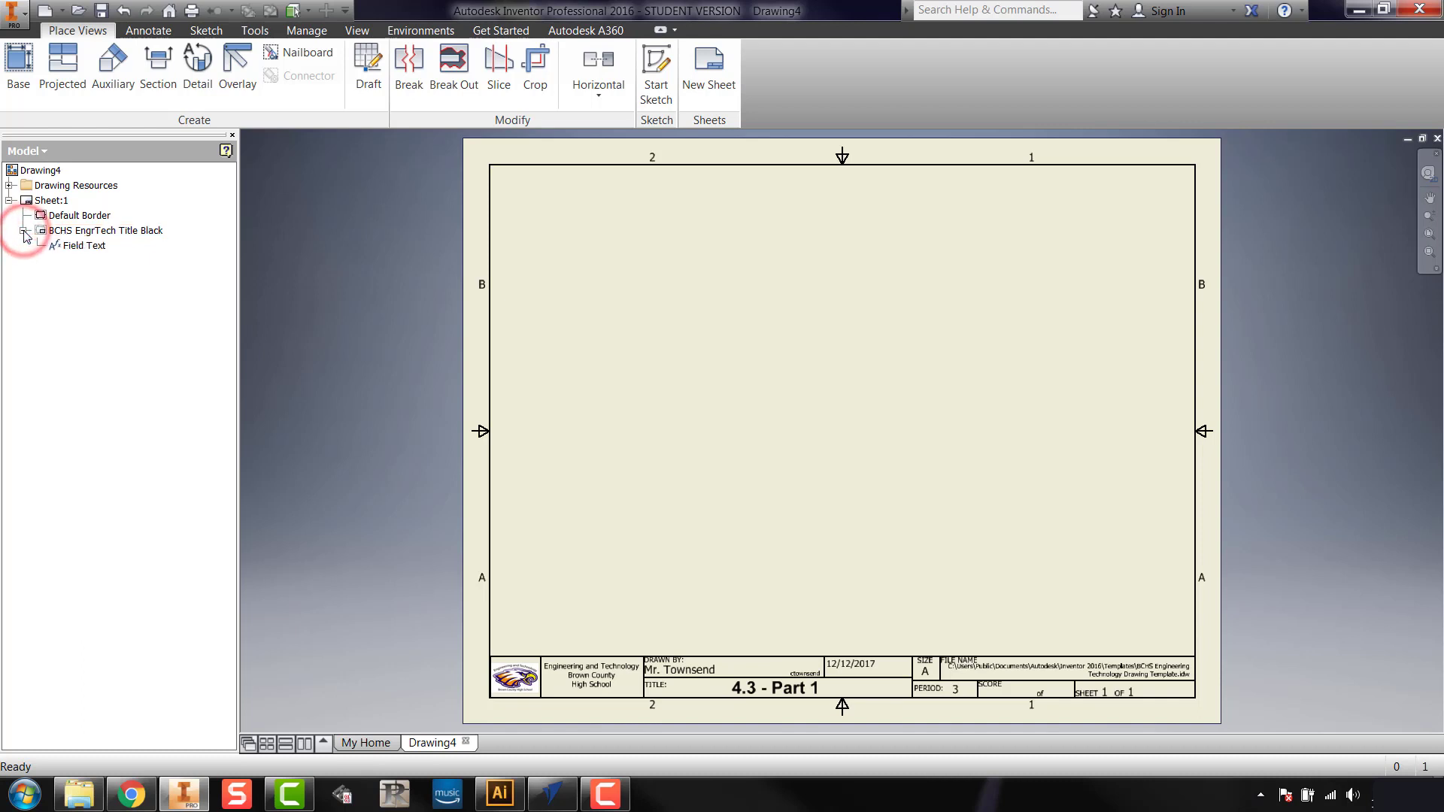
{"action": "double_click", "coordinate": [89, 246]}
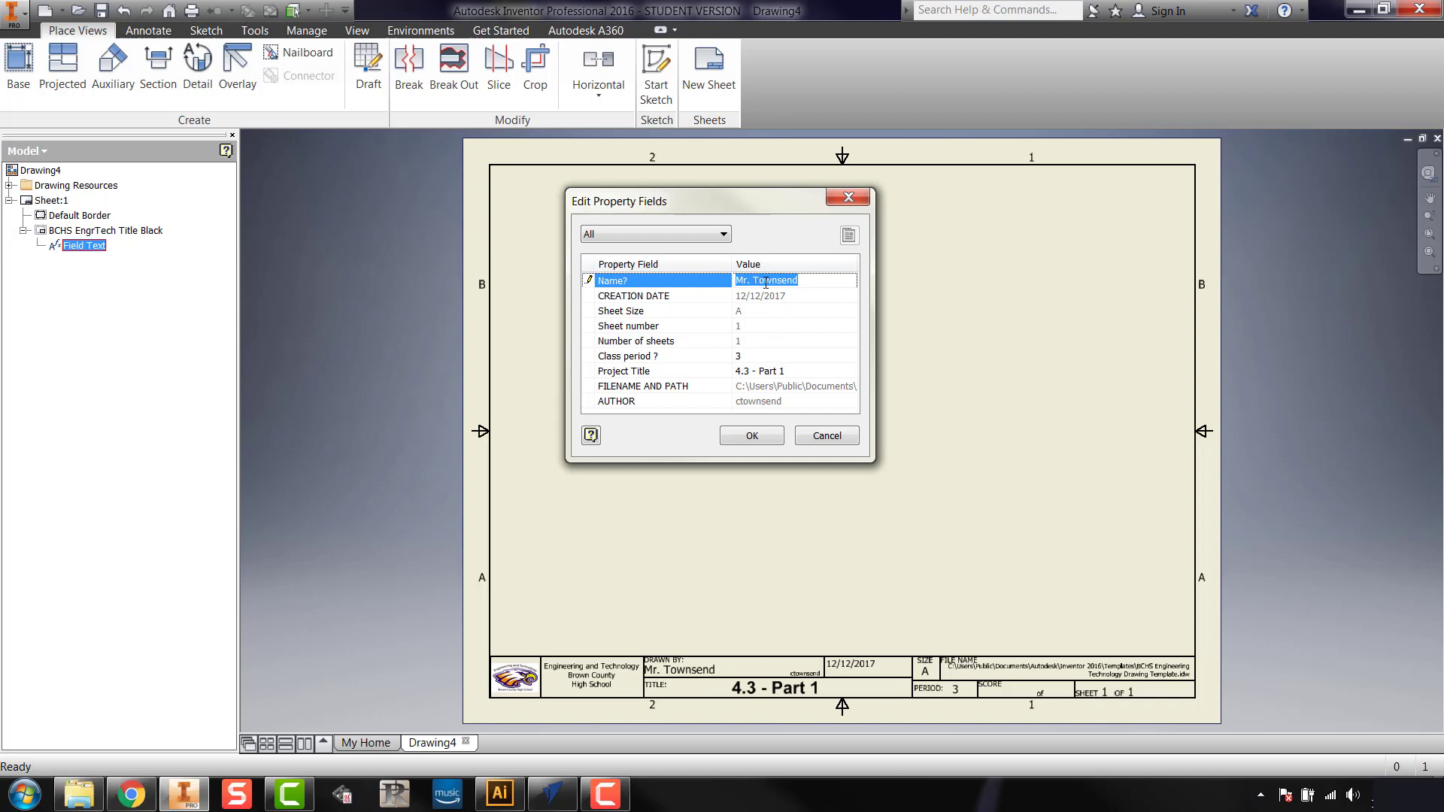
{"action": "left_click", "coordinate": [759, 436]}
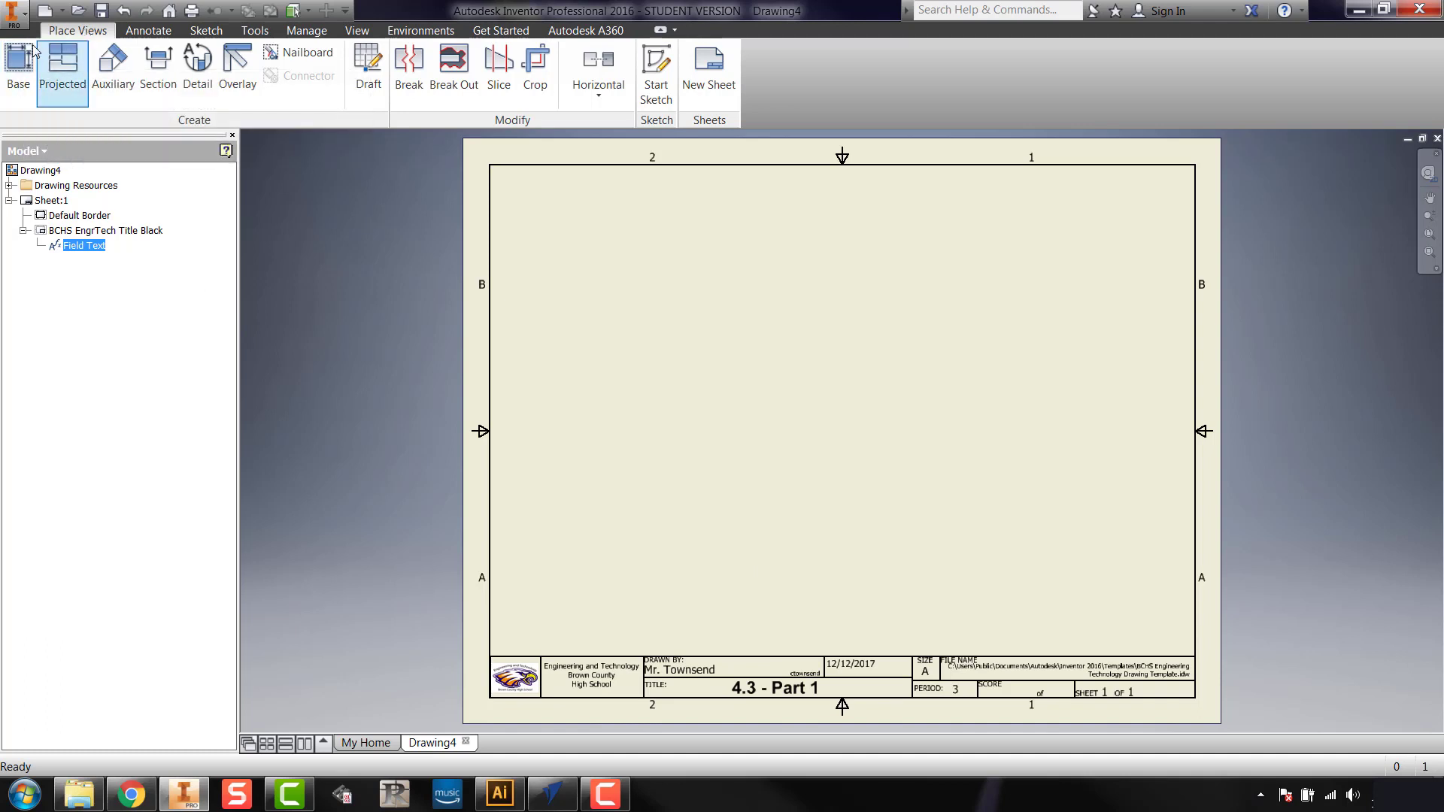
- Start a base view using the 4.3 part 1 model file from the 4.3 folder
{"action": "left_click", "coordinate": [21, 64]}
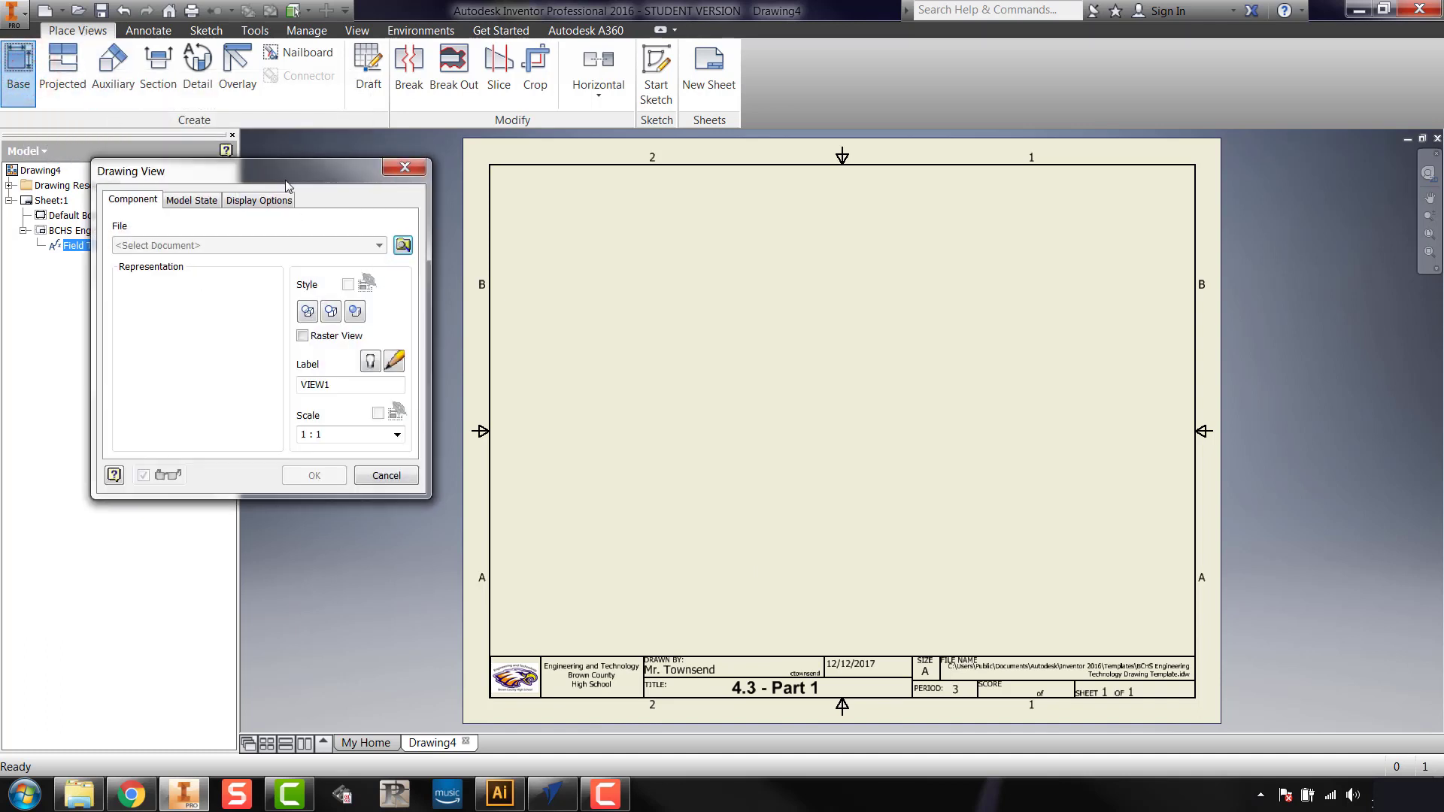
{"action": "mouse_move", "coordinate": [288, 175]}
{"action": "left_mouse_down"}
{"action": "mouse_move", "coordinate": [378, 181]}
{"action": "mouse_move", "coordinate": [364, 199]}
{"action": "left_mouse_up"}
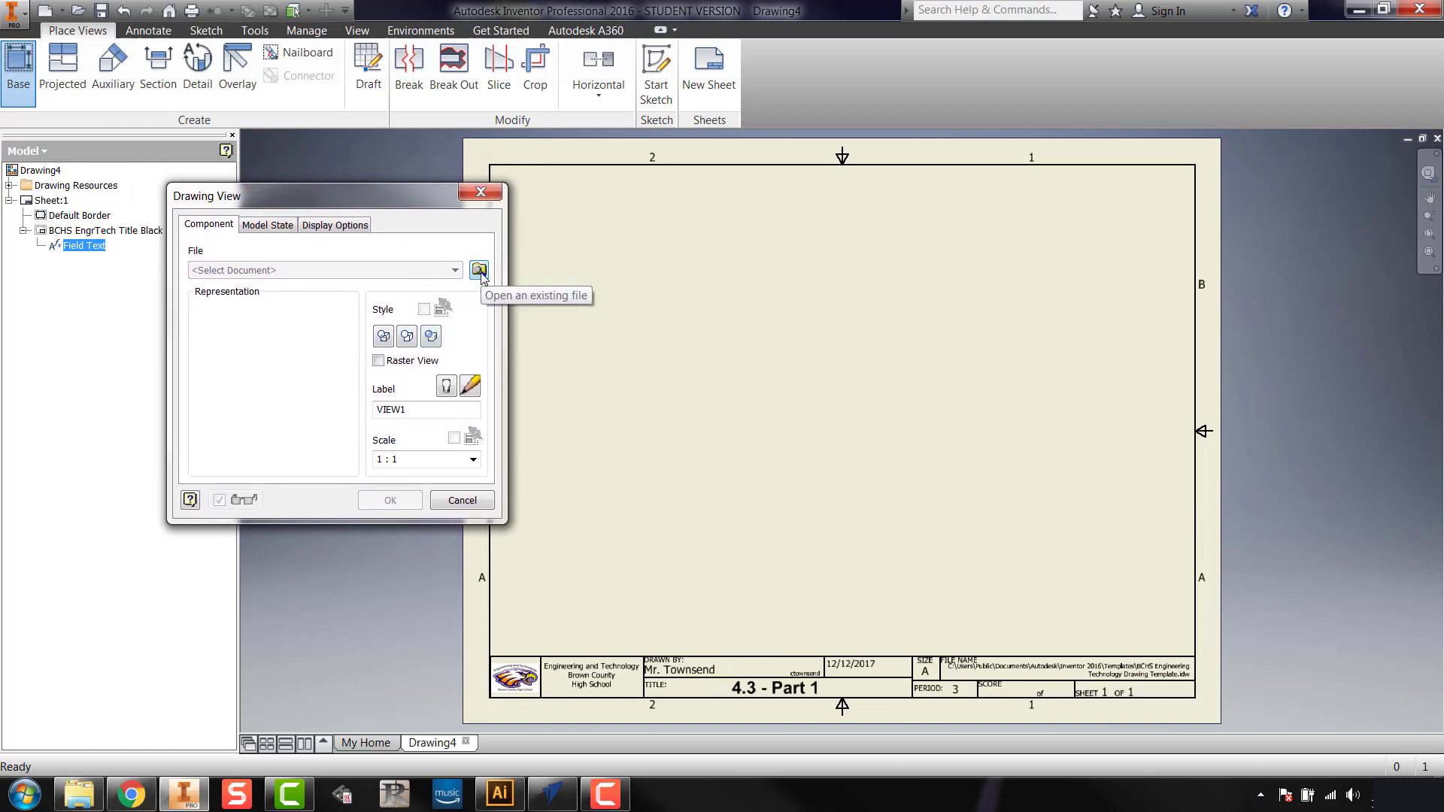
{"action": "left_click", "coordinate": [479, 269]}
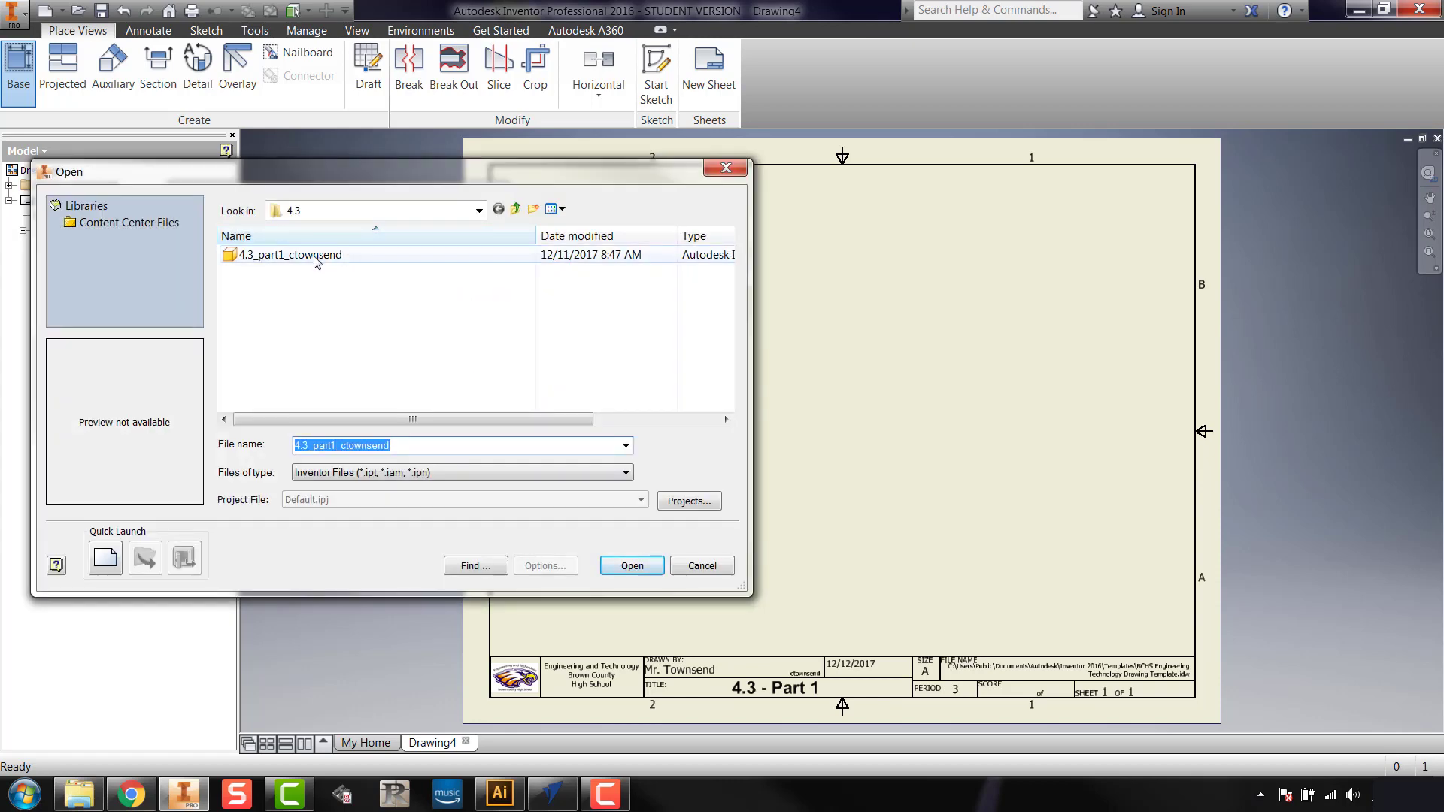
{"action": "left_click", "coordinate": [479, 213]}
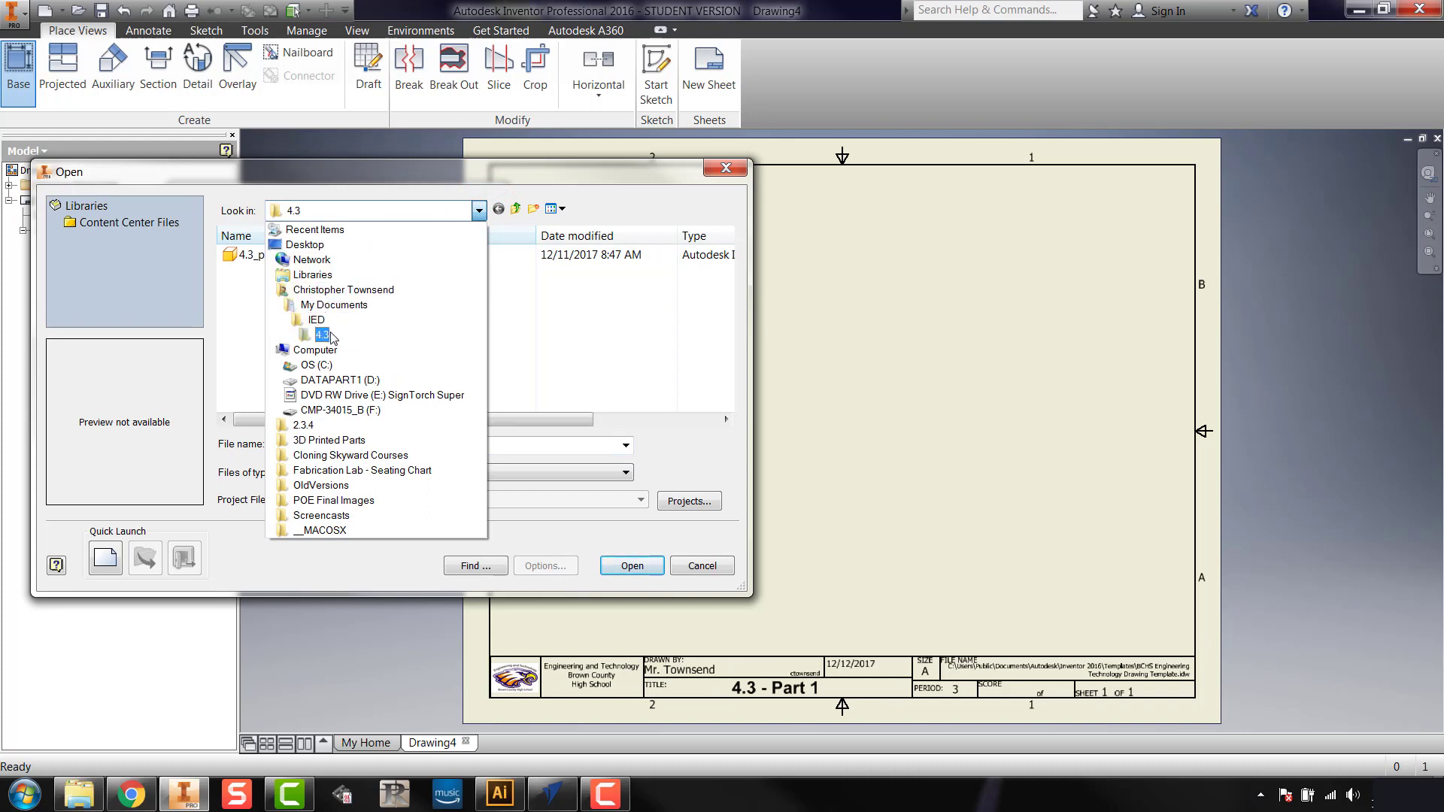
{"action": "left_click", "coordinate": [605, 335]}
{"action": "left_click", "coordinate": [305, 255]}
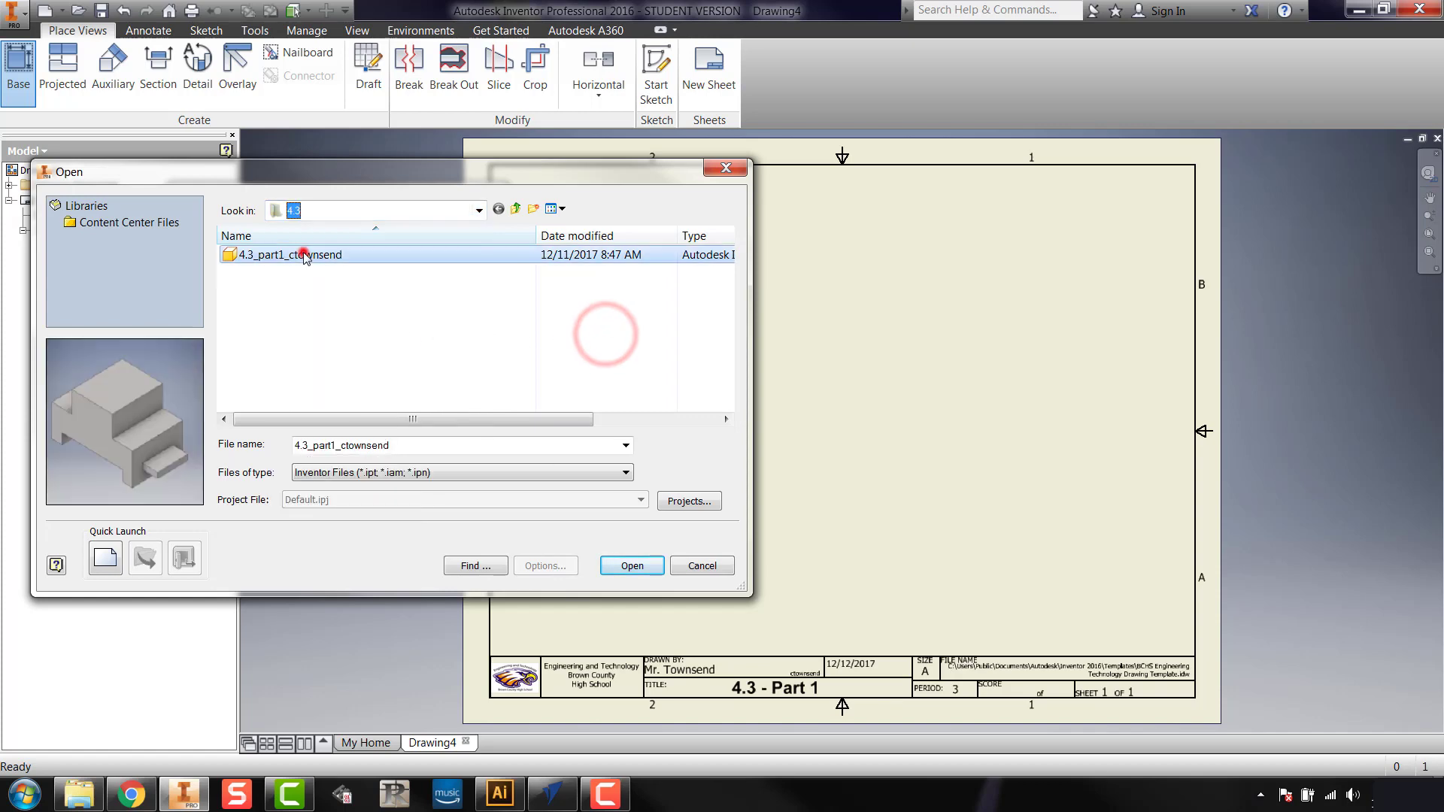
{"action": "left_click", "coordinate": [631, 565]}
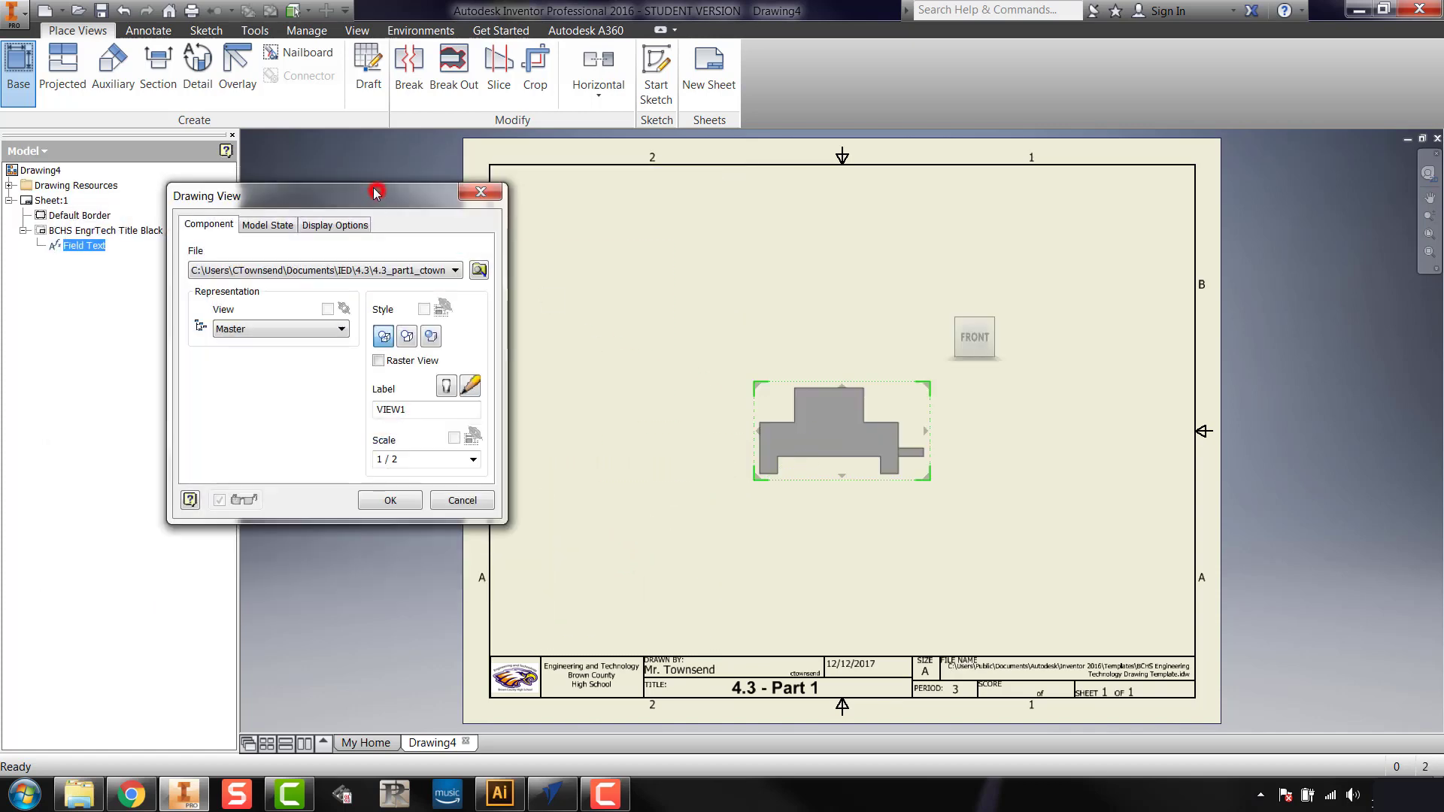
{"action": "left_click_drag", "start_coordinate": [375, 193], "coordinate": [301, 161]}
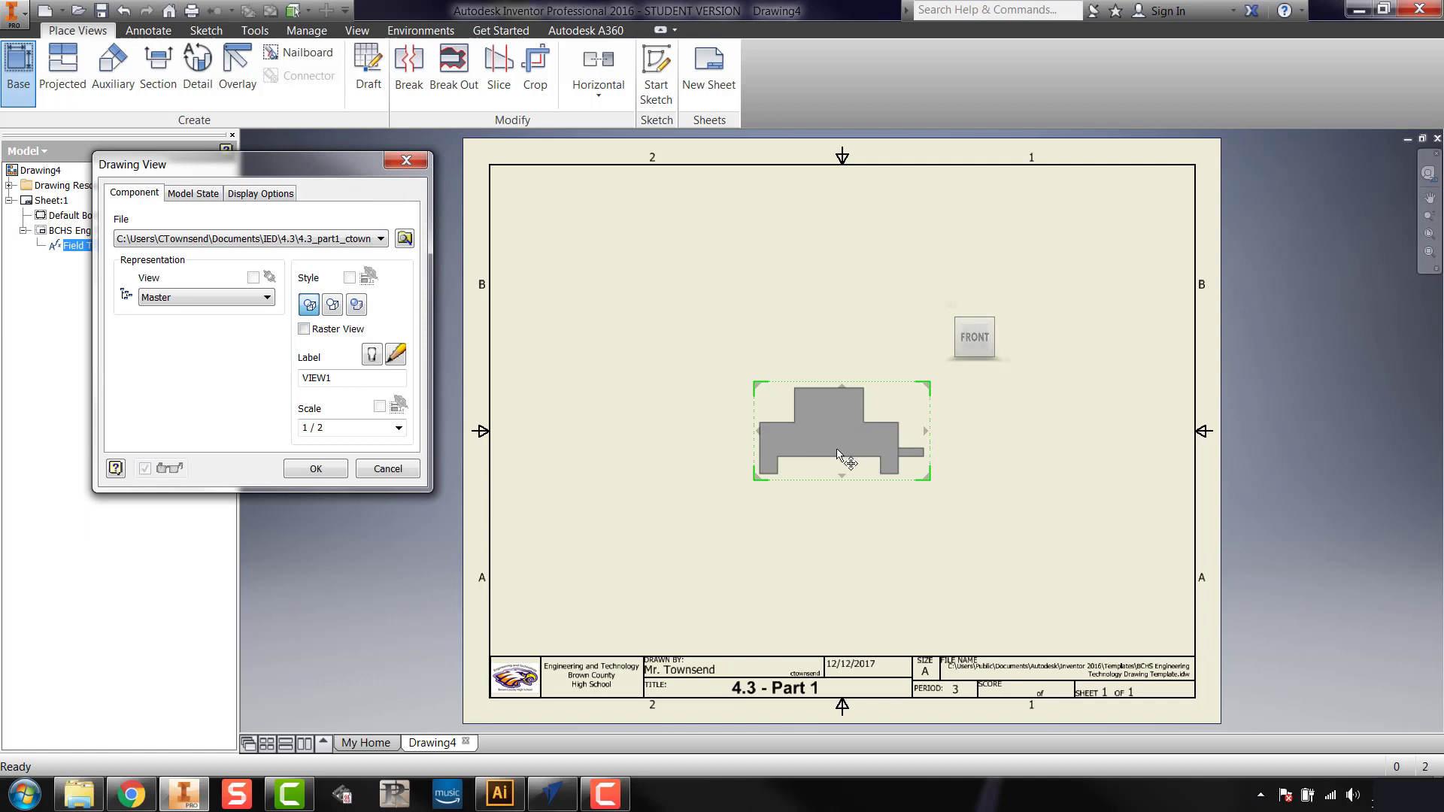
- Try the right-side orientation for the base view and return it to the front orientation
{"action": "left_click", "coordinate": [988, 326]}
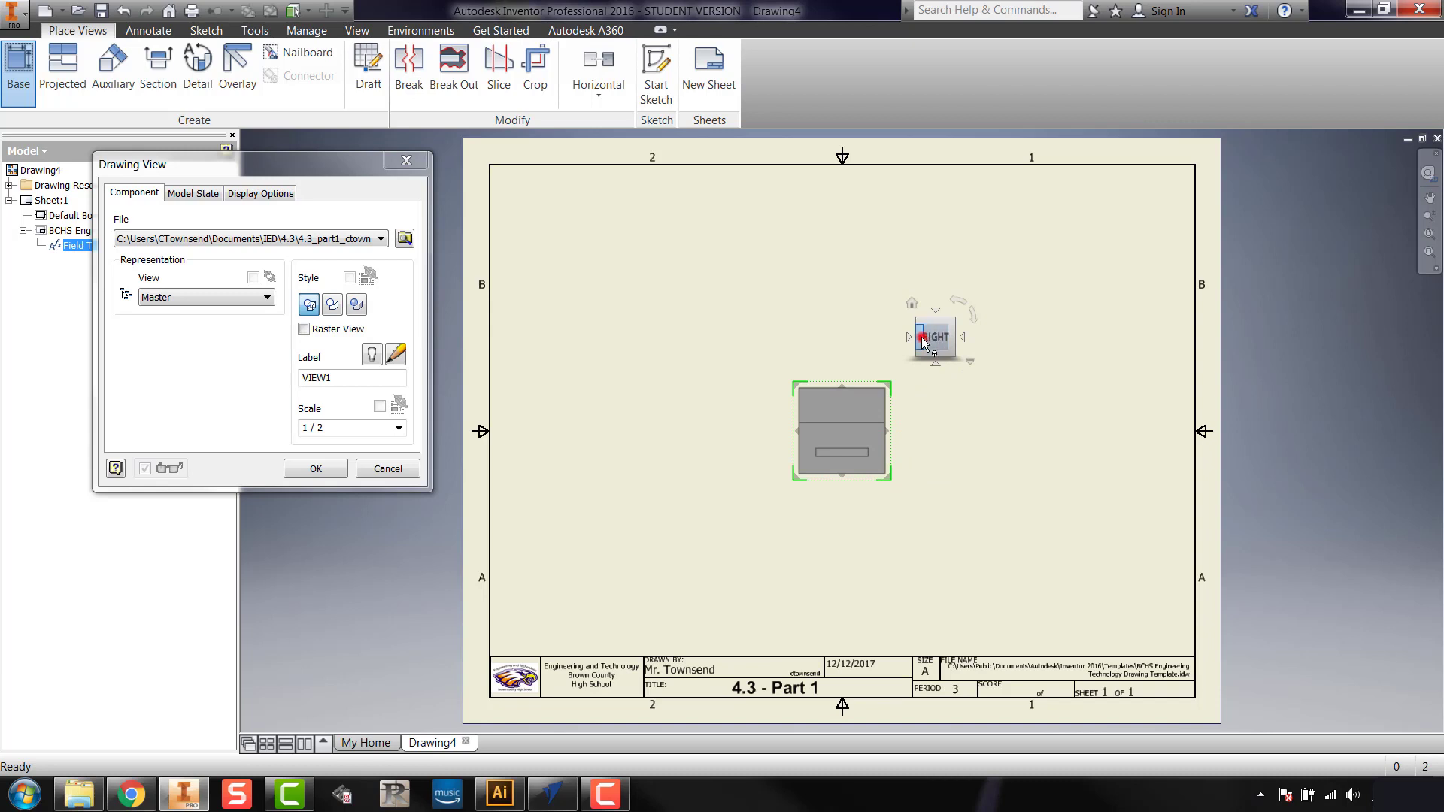
{"action": "left_click", "coordinate": [922, 337]}
{"action": "left_click", "coordinate": [923, 338]}
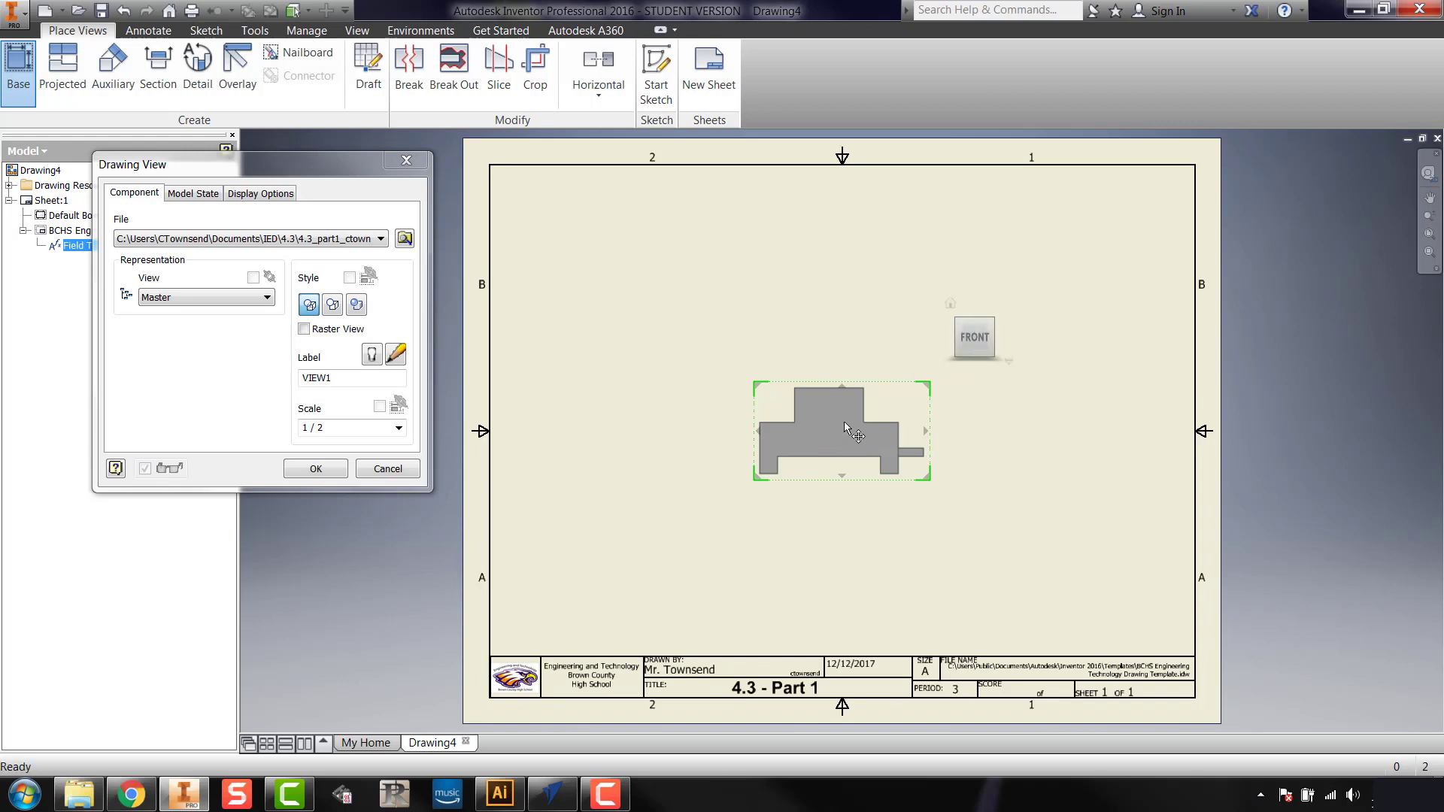
- Place the front view in the sheet's lower-left area with projected top, right-side and isometric views
{"action": "left_click_drag", "start_coordinate": [844, 421], "coordinate": [678, 525]}
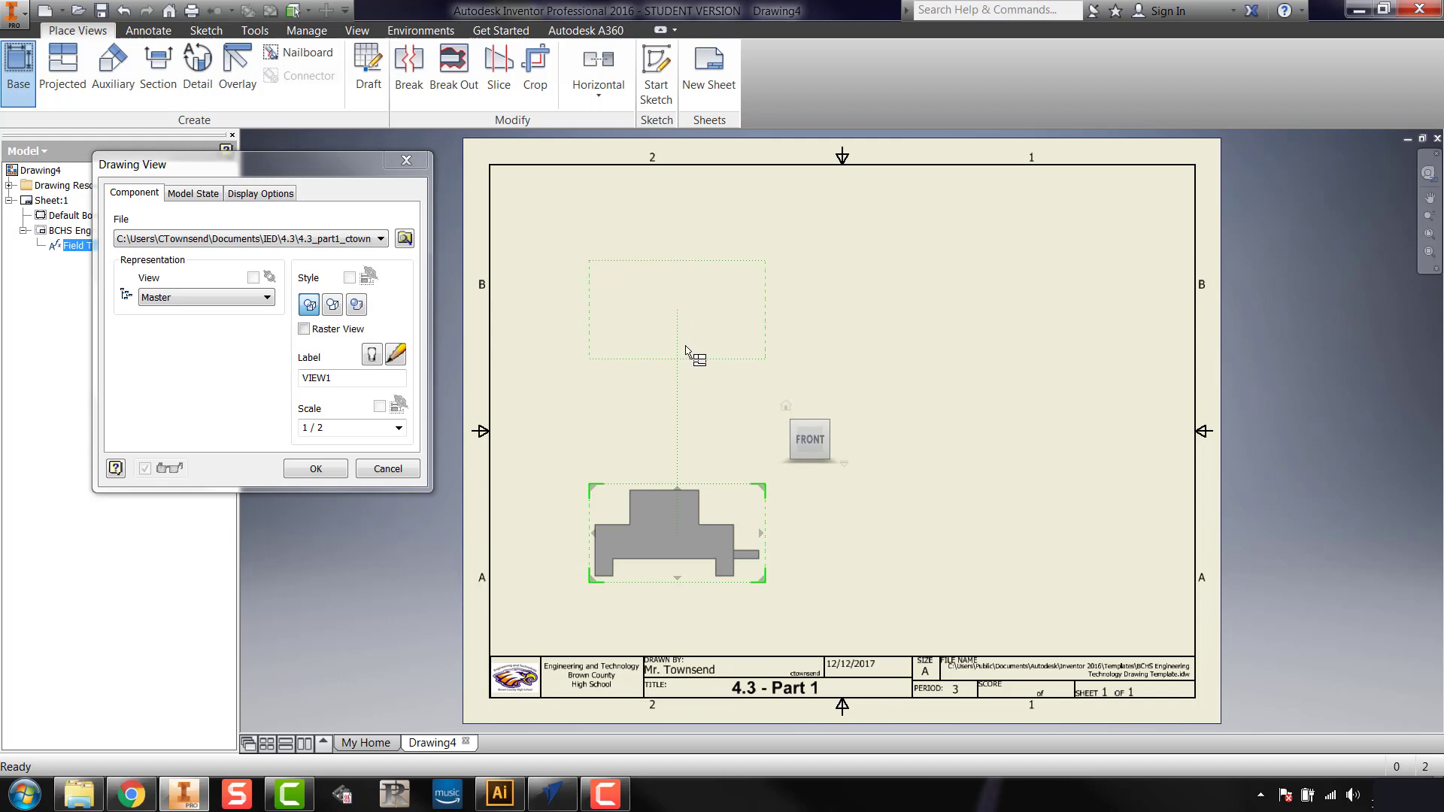
{"action": "left_click", "coordinate": [678, 305]}
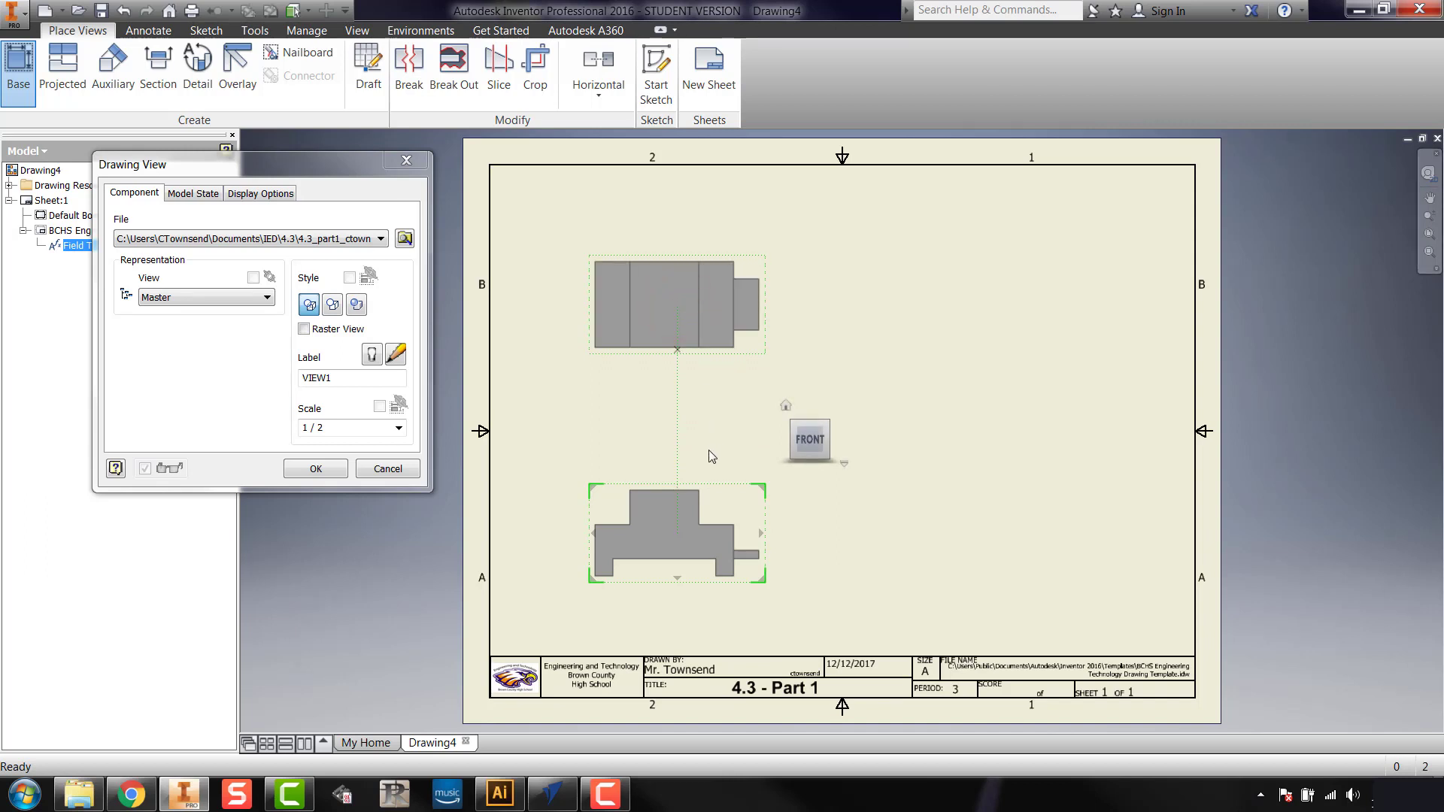
{"action": "left_click", "coordinate": [1009, 547]}
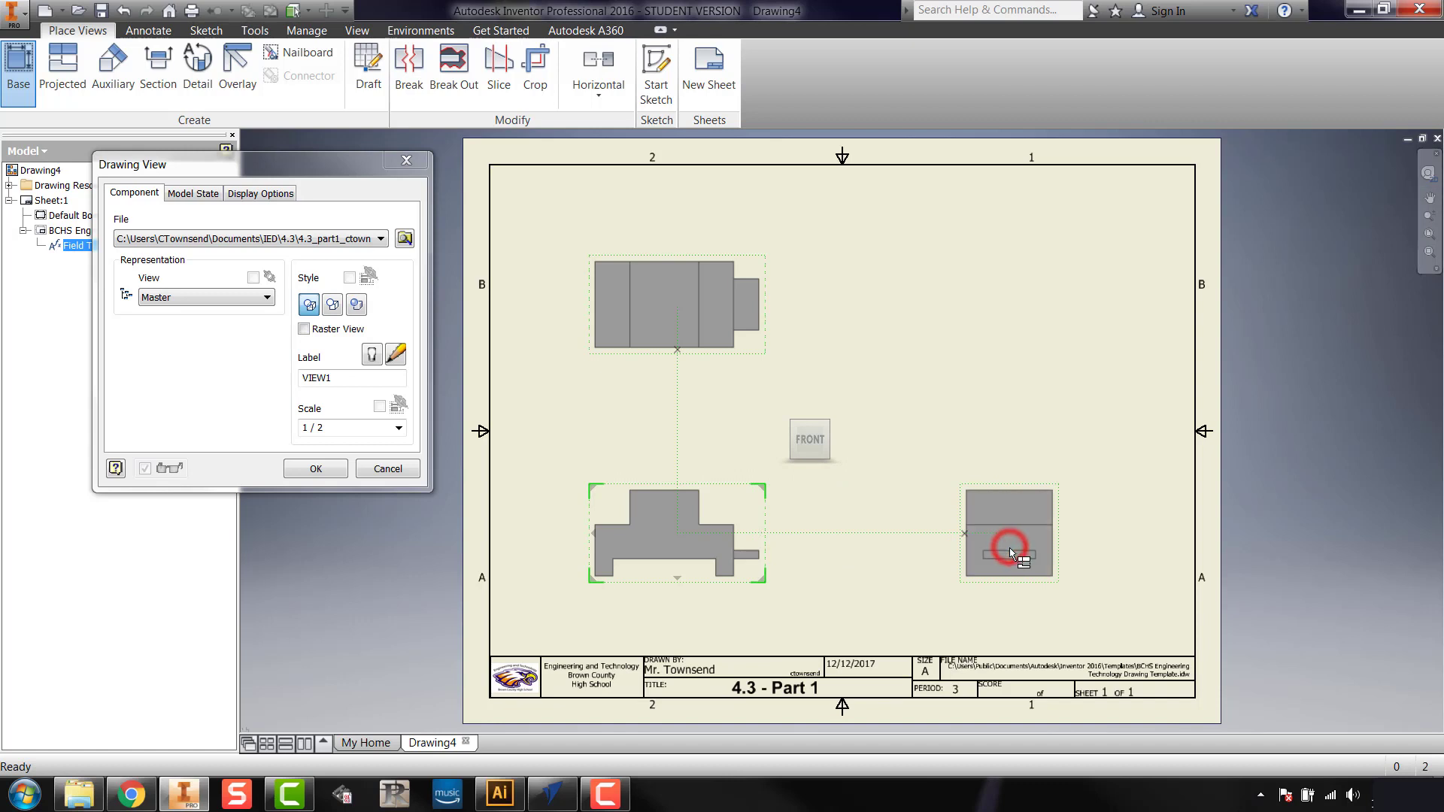
{"action": "left_click", "coordinate": [981, 324]}
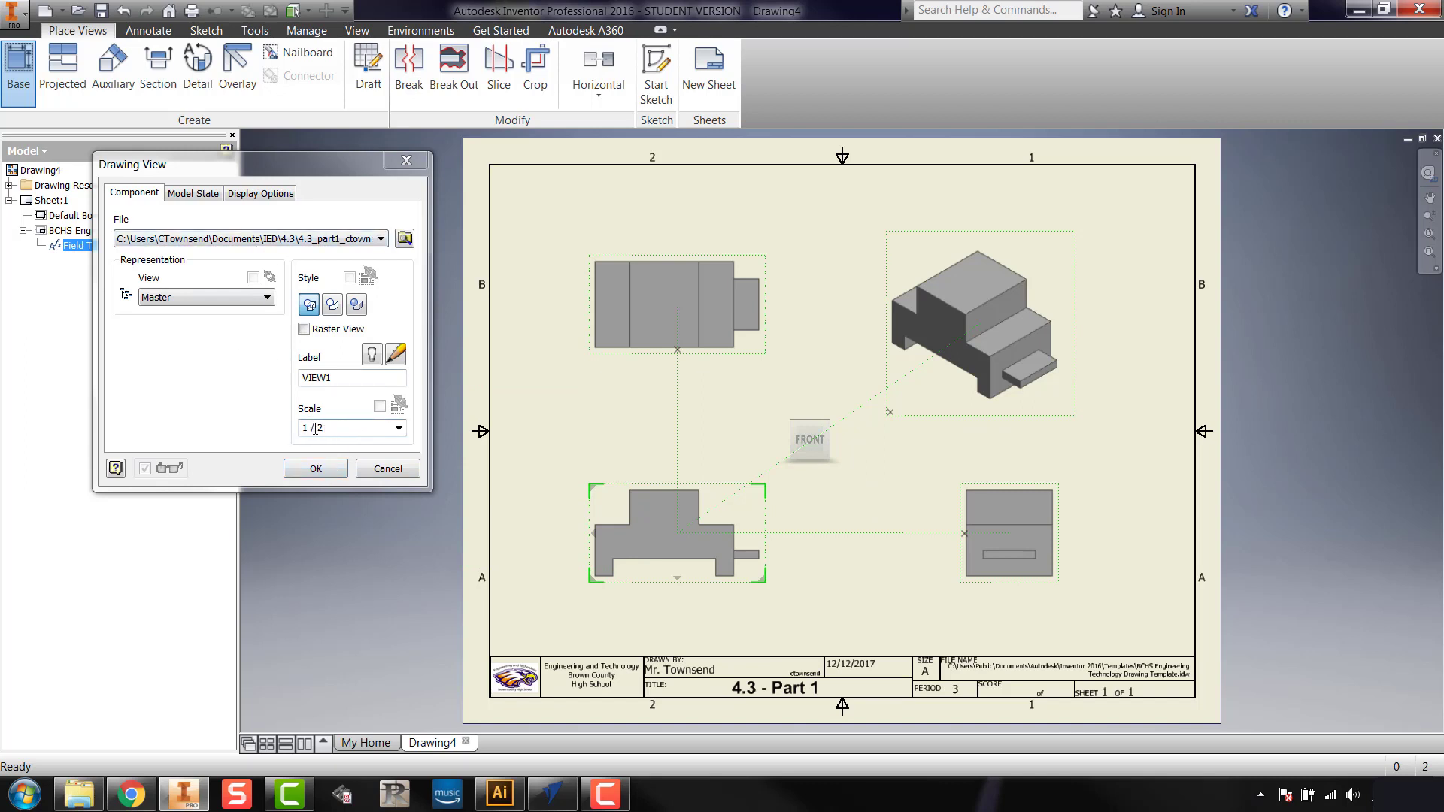
{"action": "left_click", "coordinate": [316, 469]}
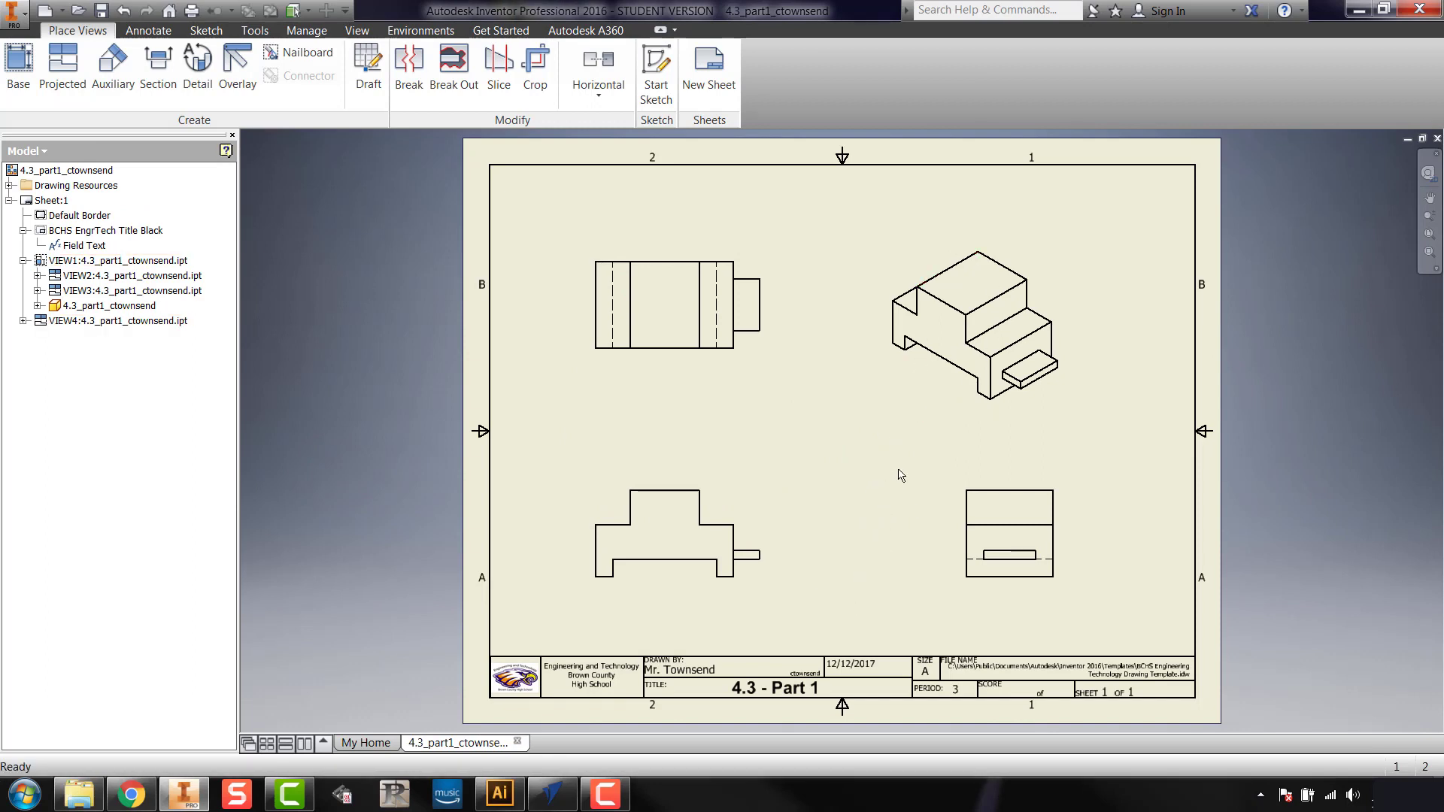
- Change the isometric view's display style to shaded
{"action": "double_click", "coordinate": [950, 416]}
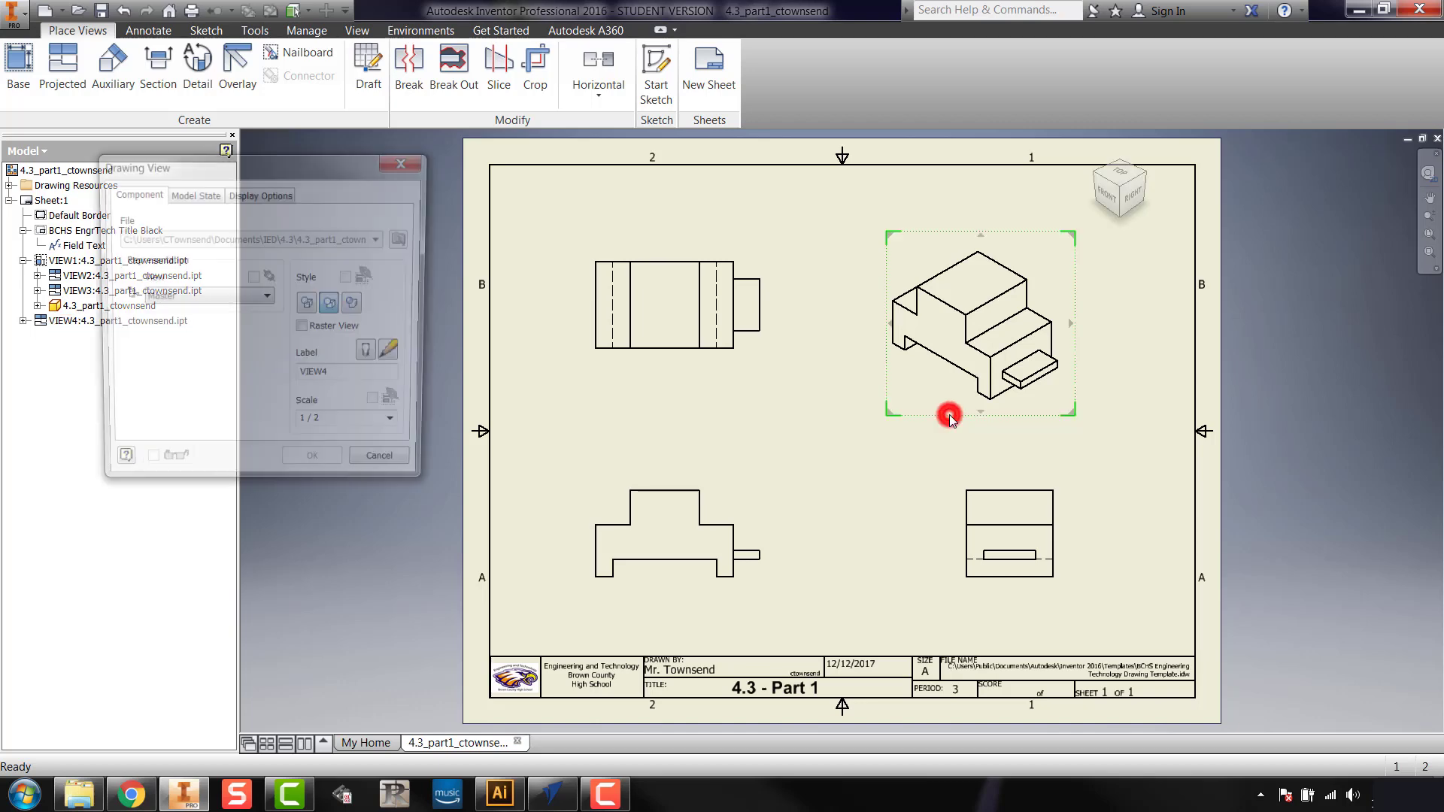
{"action": "left_click_drag", "start_coordinate": [234, 165], "coordinate": [254, 156]}
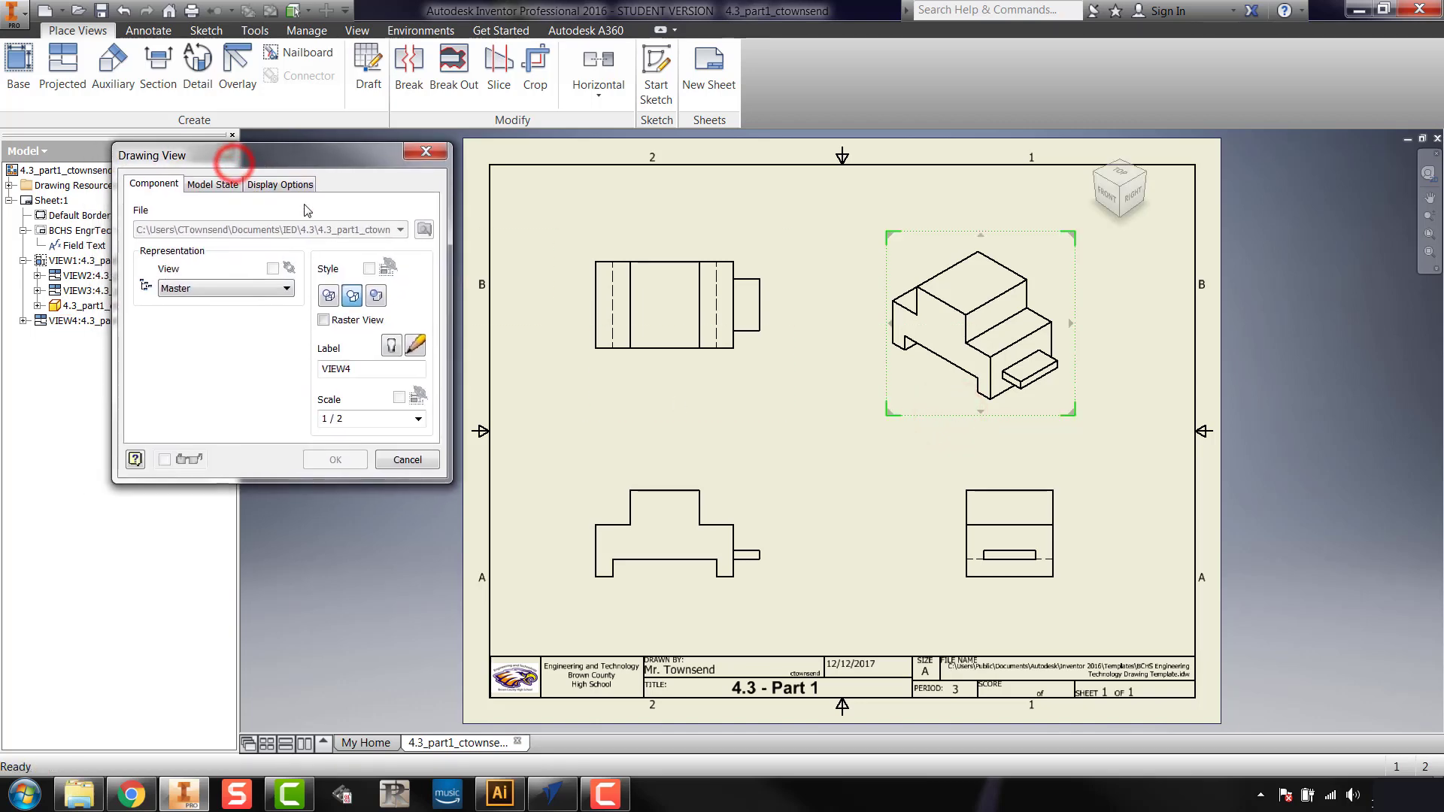
{"action": "left_click", "coordinate": [377, 297]}
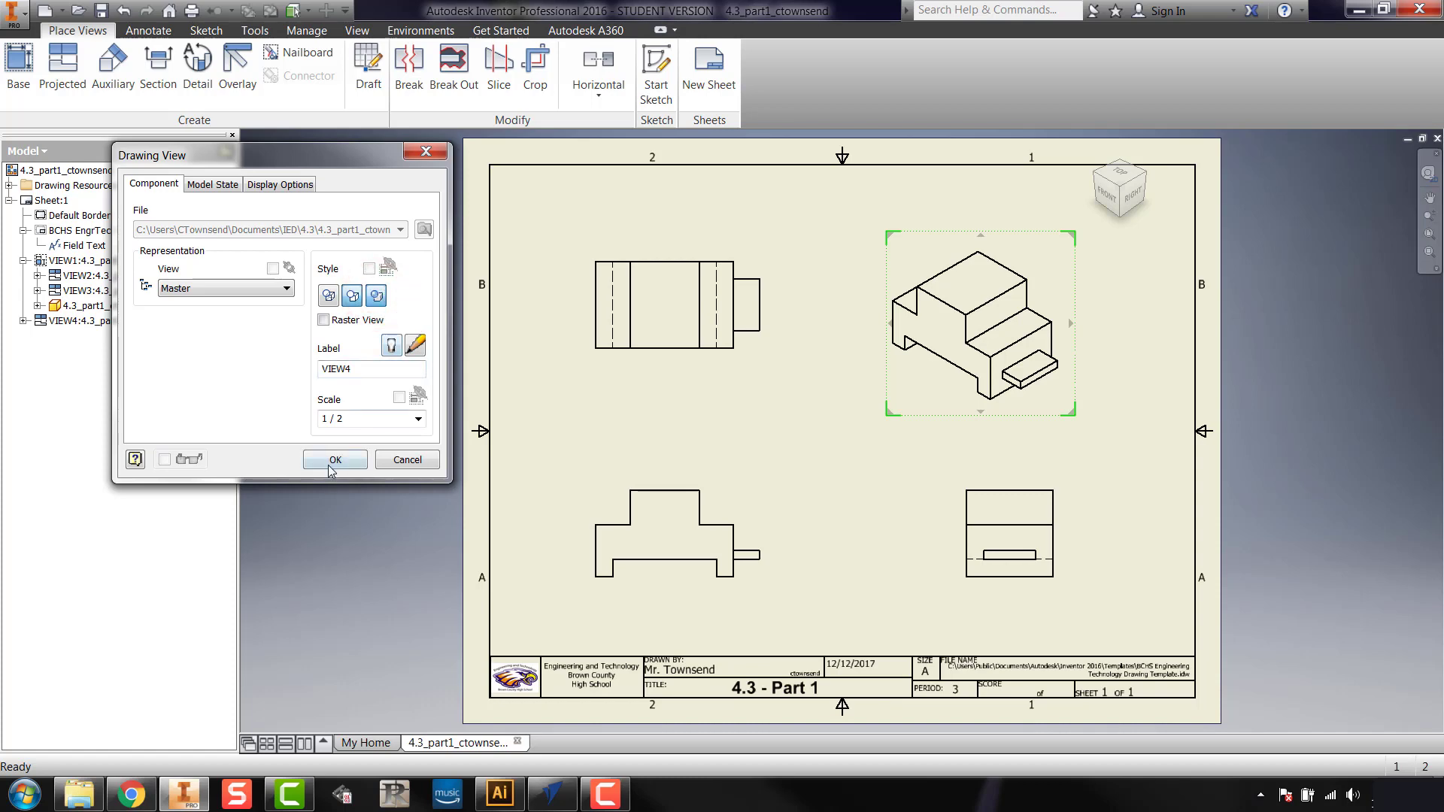
{"action": "left_click", "coordinate": [329, 460]}
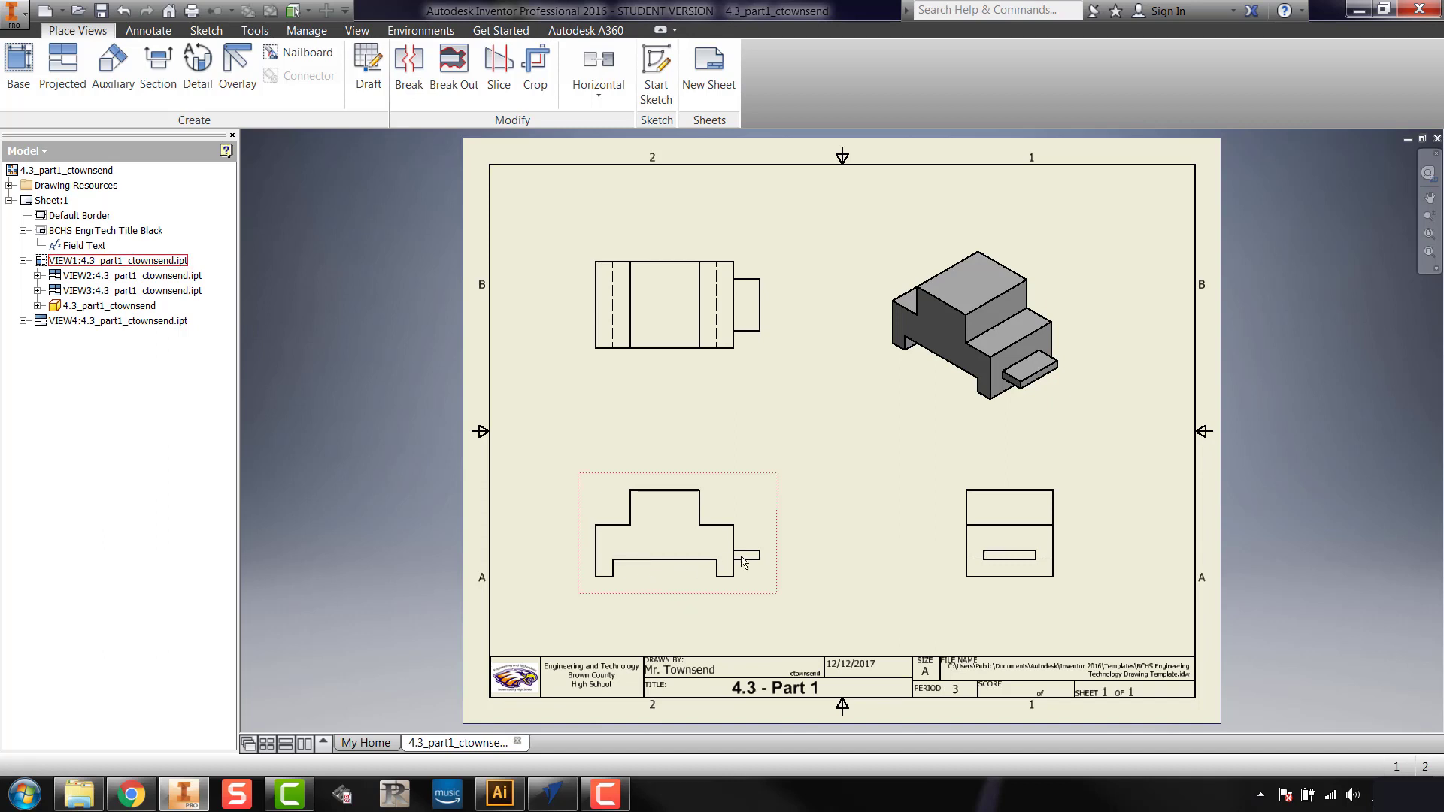
- Dimension the front view's overall length from the body's left edge to the end of the protruding tab
{"action": "scroll", "coordinate": [623, 578], "scroll_direction": "up", "scroll_amount": 2}
{"action": "scroll", "coordinate": [623, 578], "scroll_direction": "down", "scroll_amount": 5}
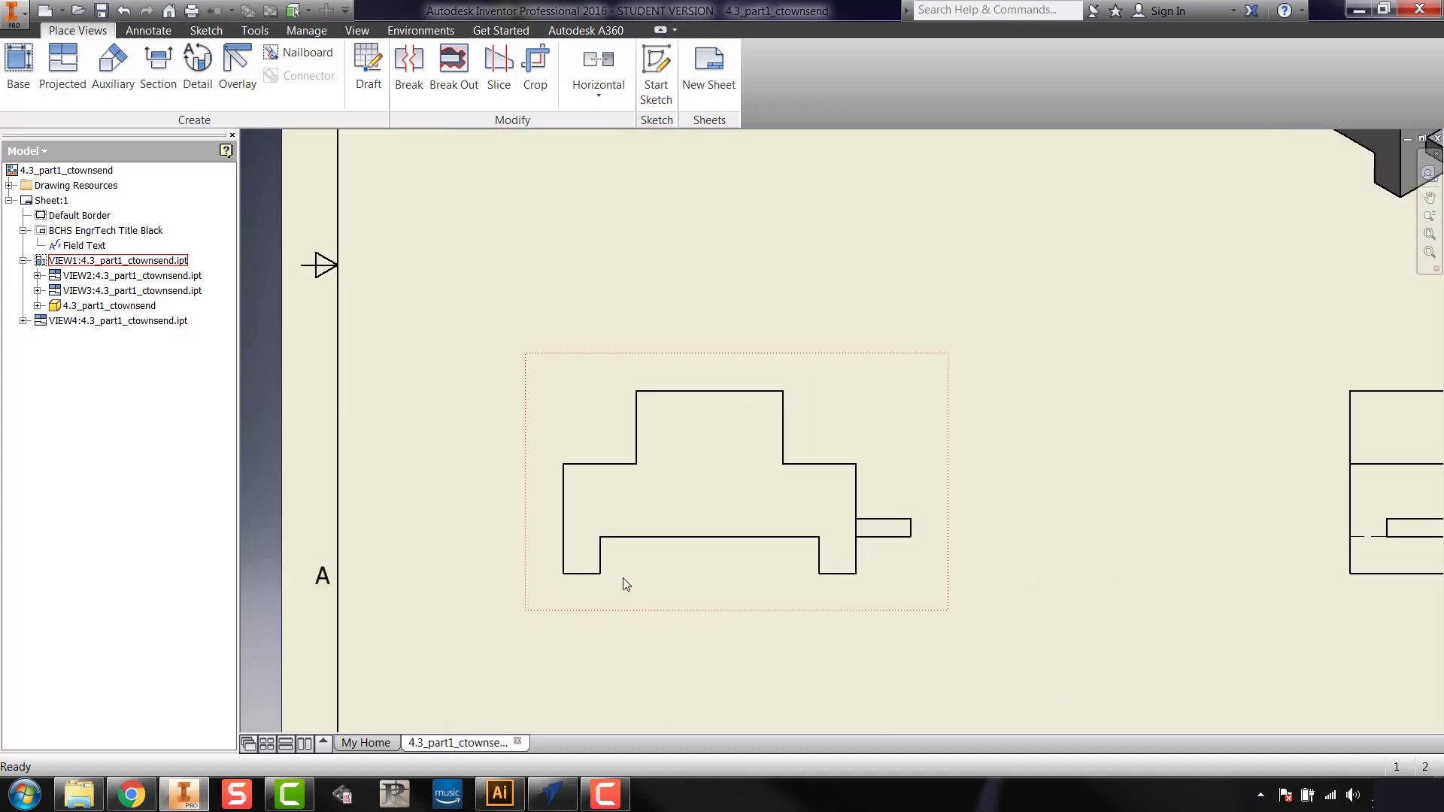
{"action": "mouse_move", "coordinate": [661, 584]}
{"action": "middle_mouse_down"}
{"action": "mouse_move", "coordinate": [826, 595]}
{"action": "mouse_move", "coordinate": [829, 582]}
{"action": "middle_mouse_up"}
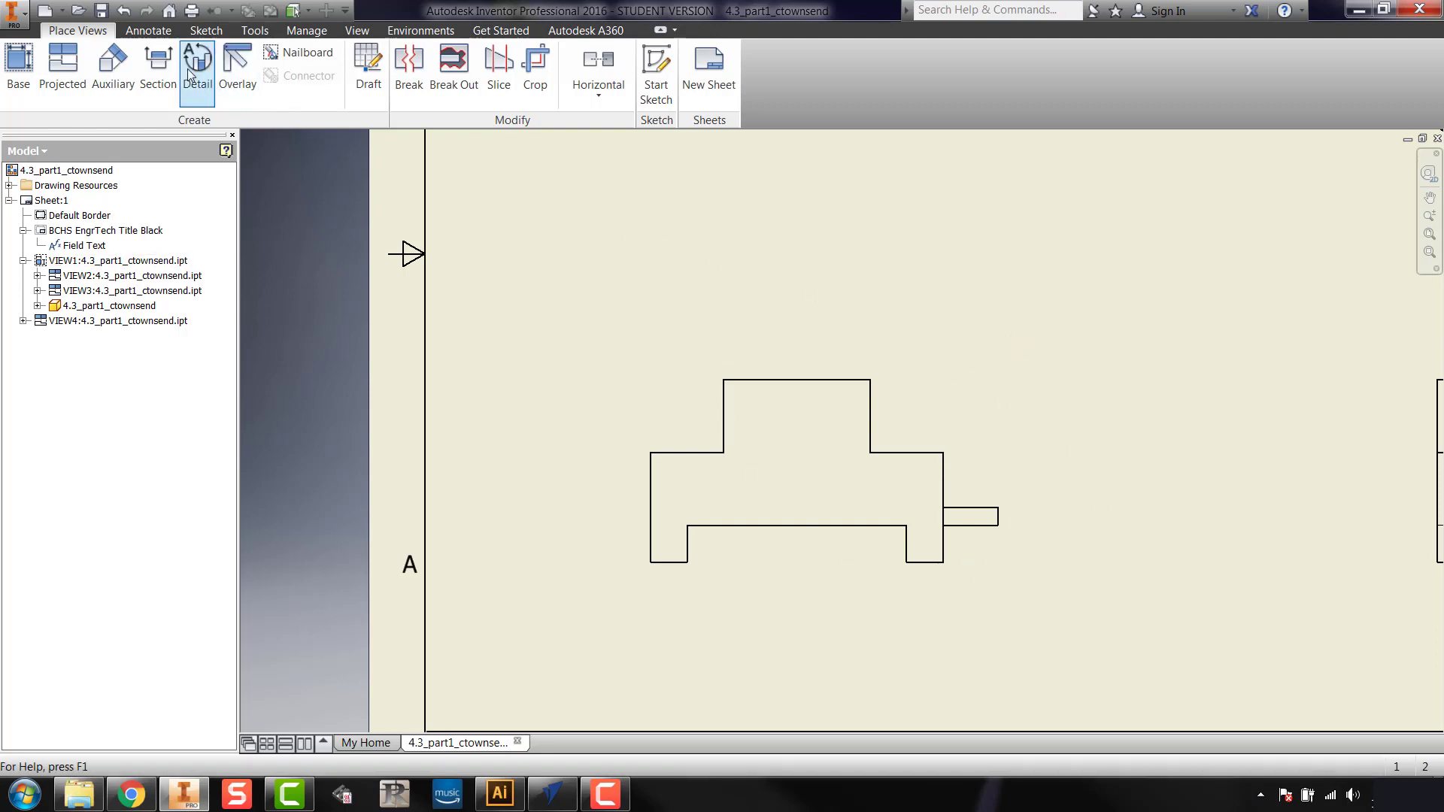
{"action": "left_click", "coordinate": [148, 31]}
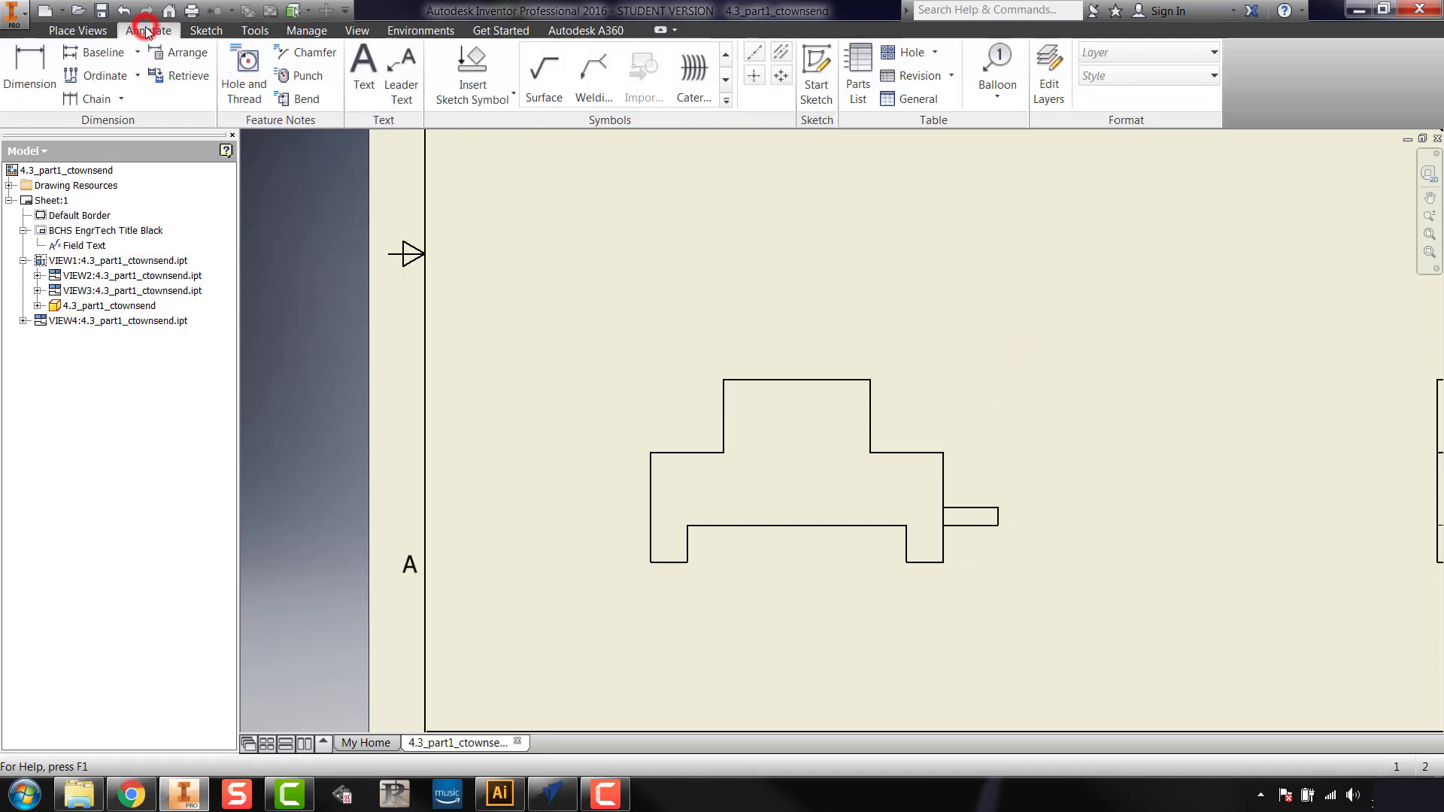
{"action": "left_click", "coordinate": [37, 74]}
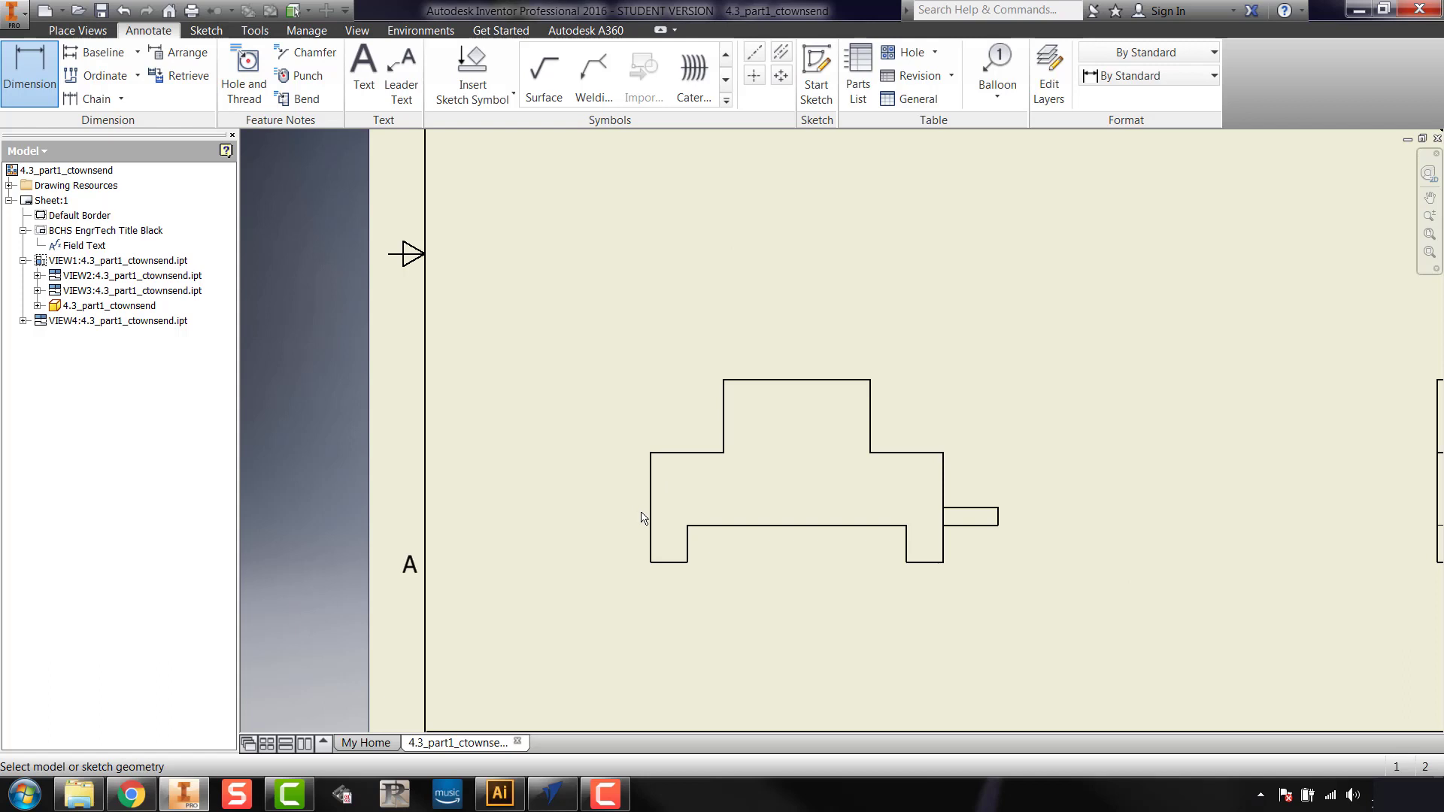
{"action": "left_click", "coordinate": [652, 476]}
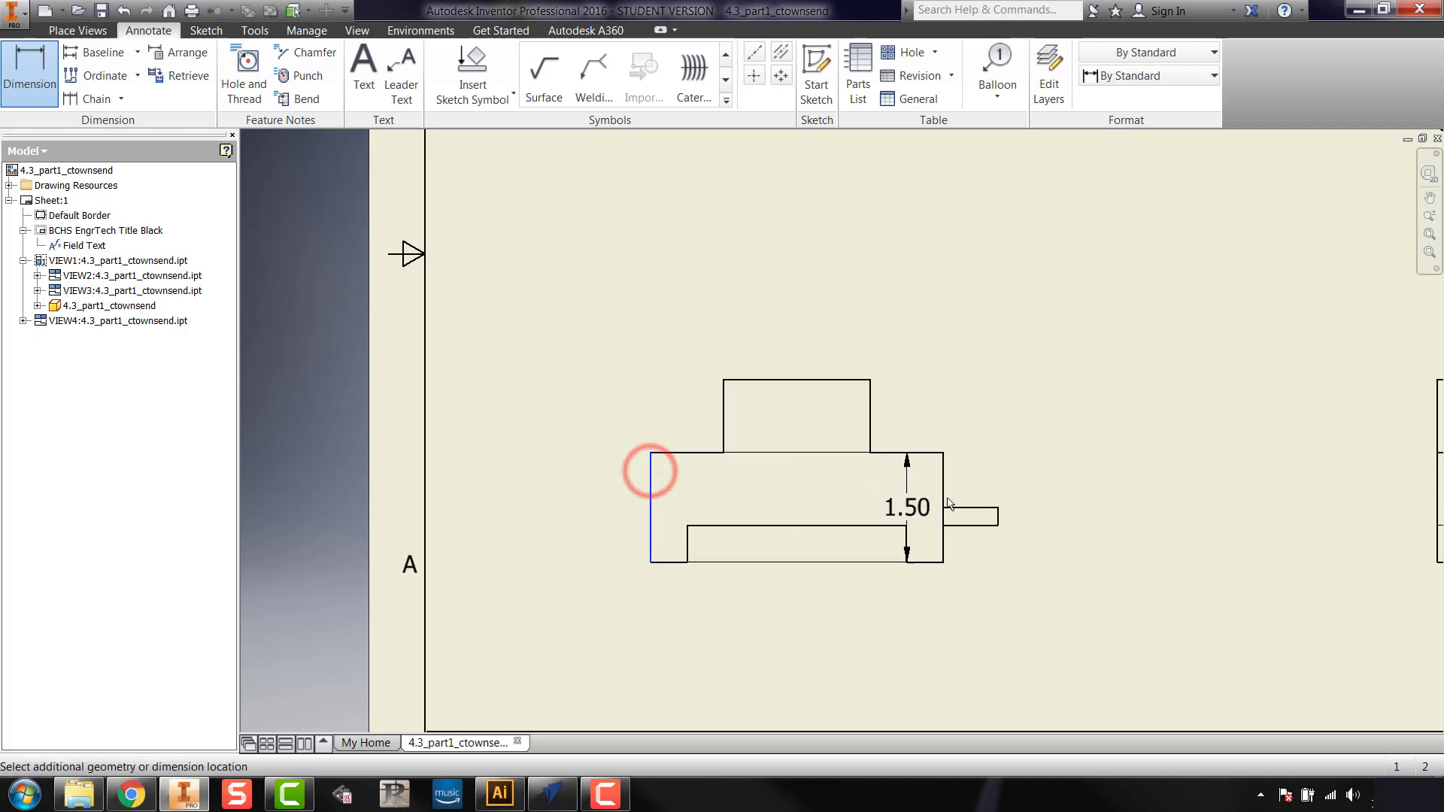
{"action": "scroll", "coordinate": [991, 519], "scroll_direction": "up", "scroll_amount": 5}
{"action": "left_click", "coordinate": [987, 518]}
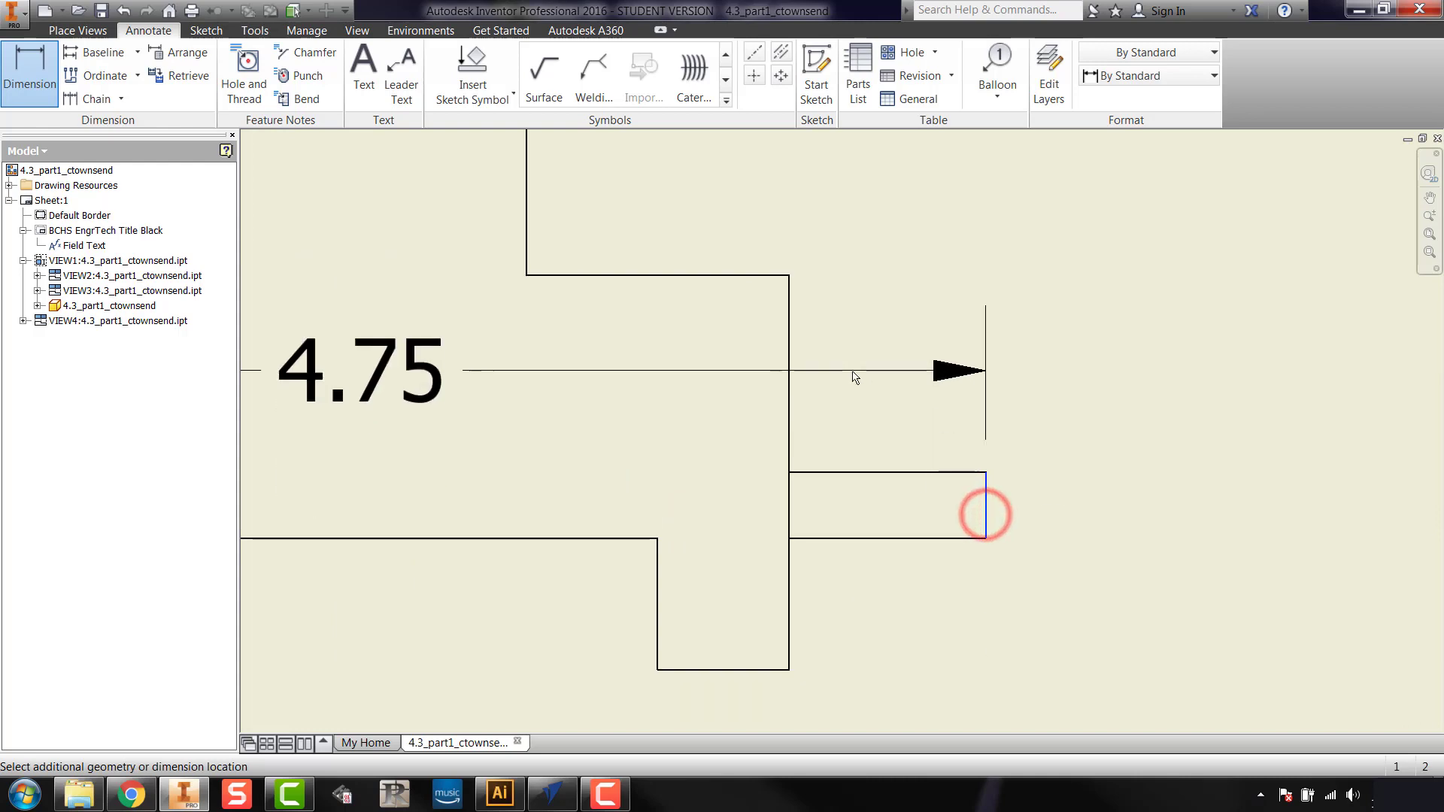